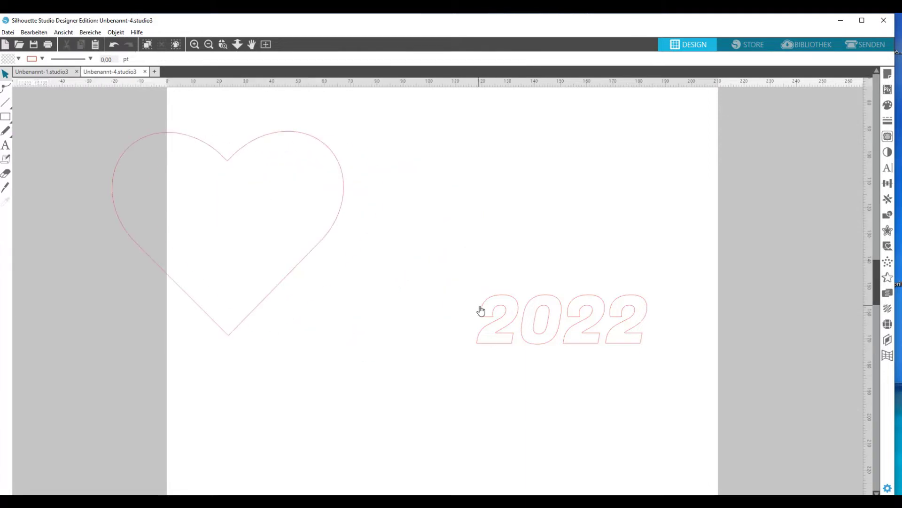
Step: Move the 2022 text up beside the heart, and look over its text style settings
left_click_drag(493, 312, 409, 222)
right_click(412, 219)
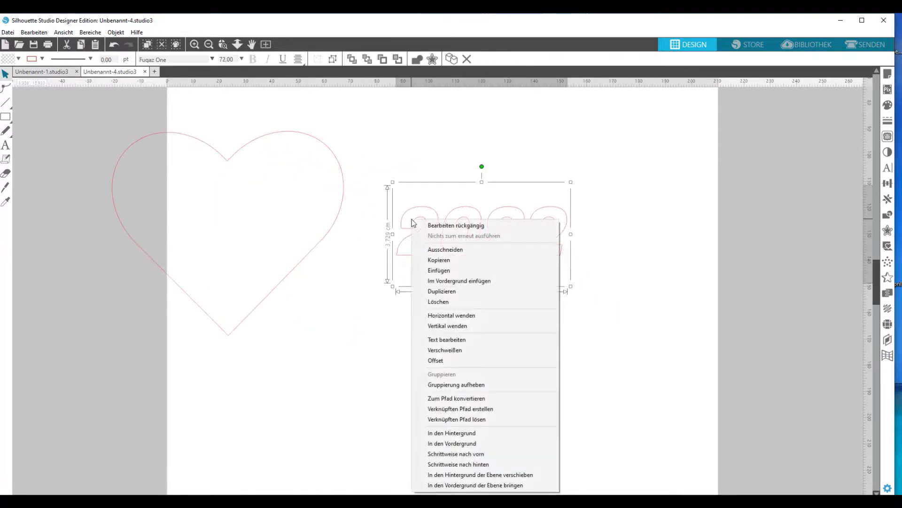
left_click(446, 339)
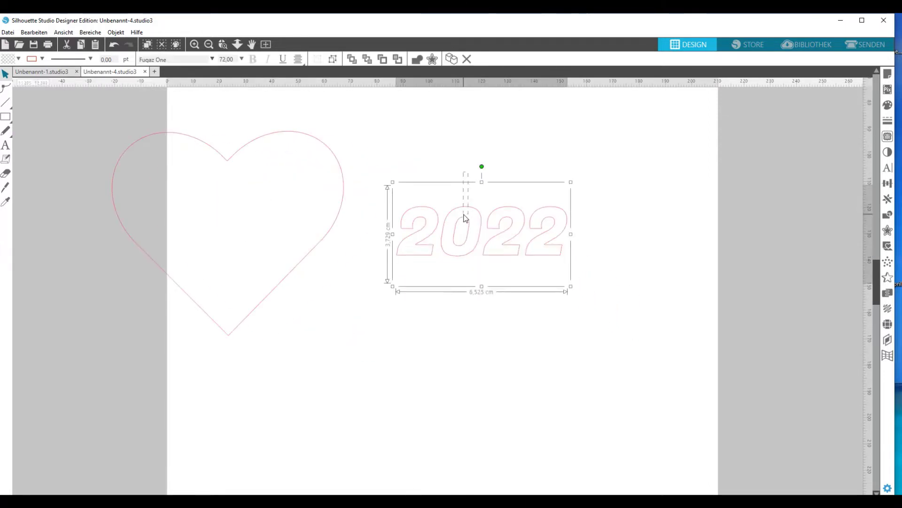
left_click(888, 167)
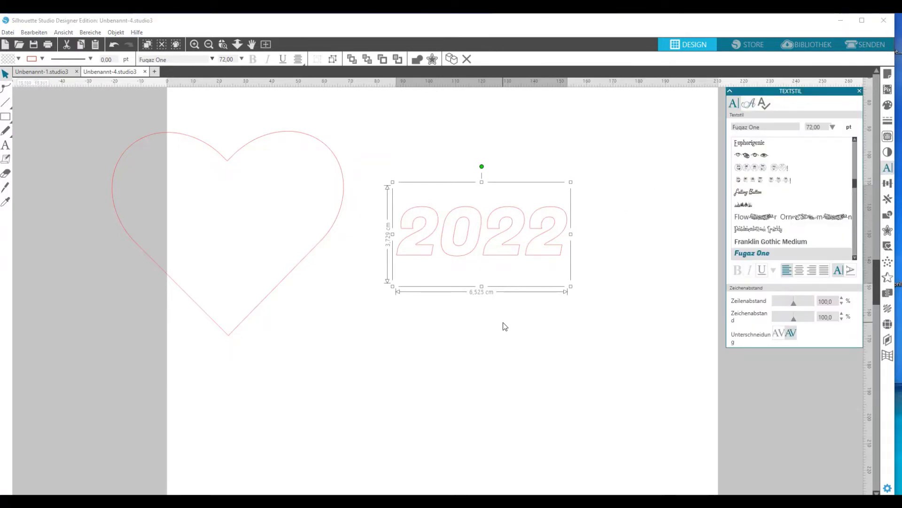
left_click(389, 243)
left_click(415, 245)
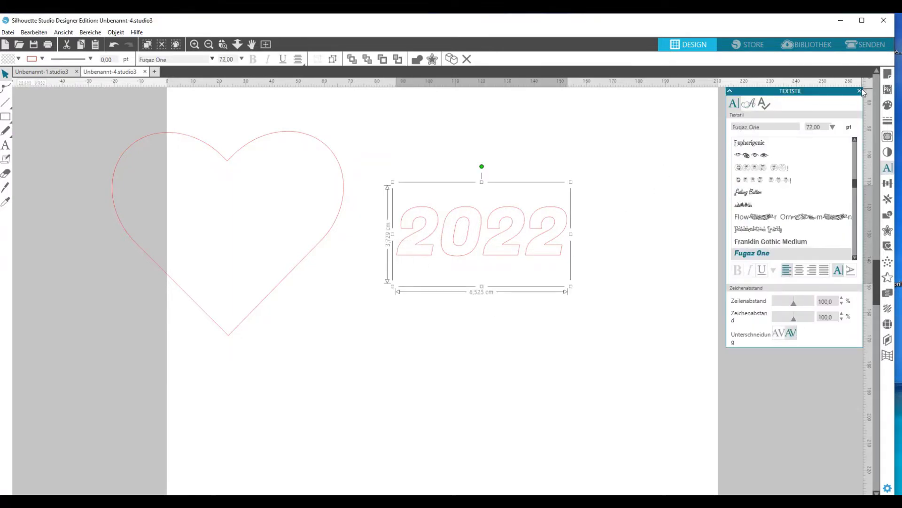
left_click(860, 92)
left_click(566, 248)
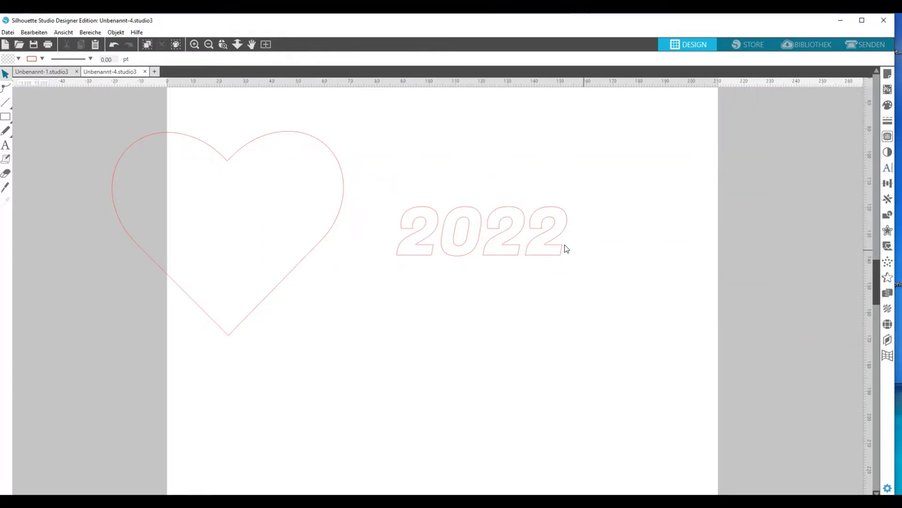
Step: Ungroup the 2022 text into separate digits
left_click(549, 248)
right_click(554, 252)
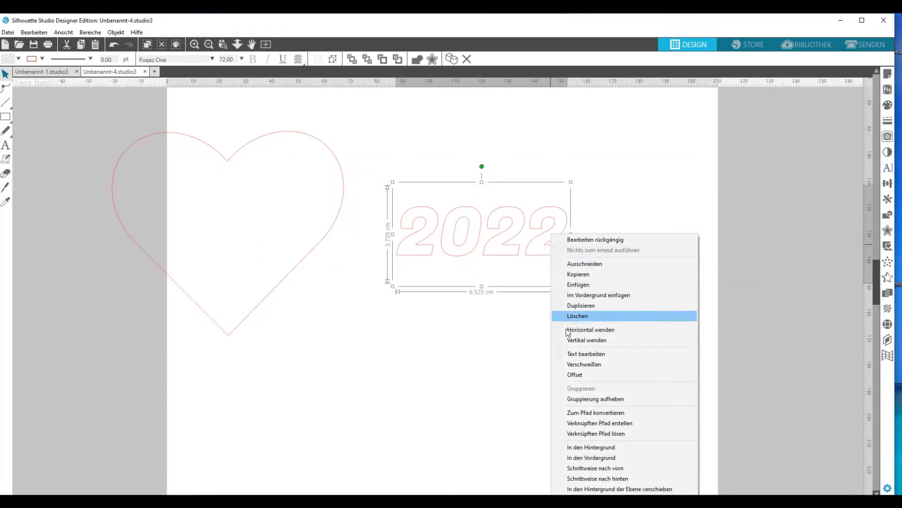
left_click(581, 400)
Step: Nudge the last 2 about 0.3 cm to the left so it overlaps the digit before it
left_click_drag(626, 234, 562, 253)
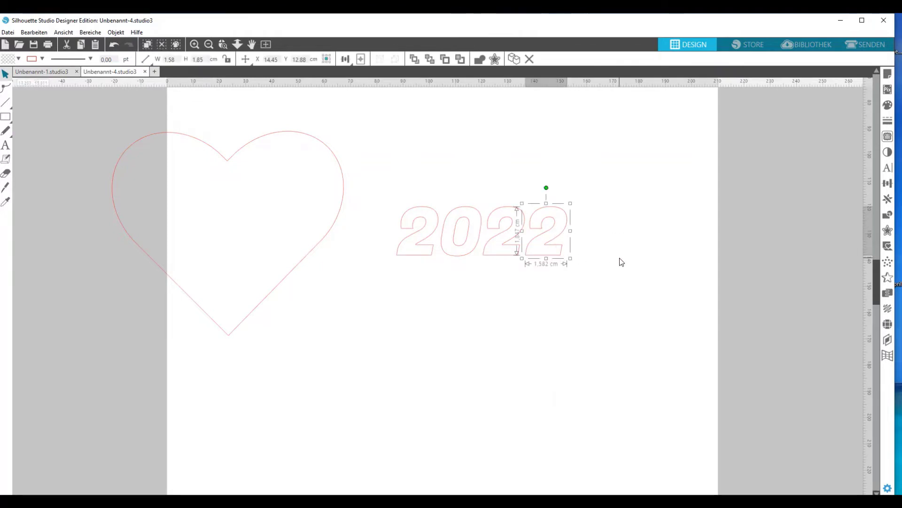
key("Left")
key("Left")
key("Left")
key("Left")
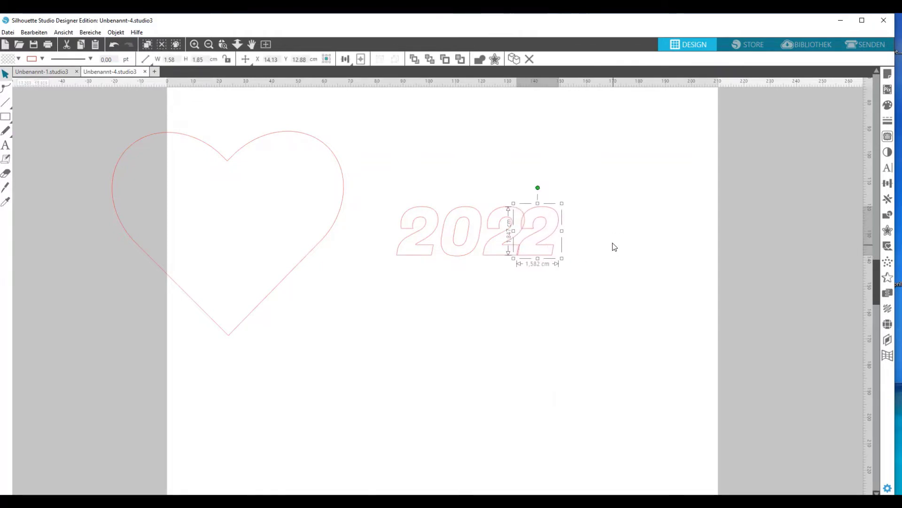
Step: Distribute the four digits of 2022 with equal horizontal spacing
left_click_drag(613, 243, 412, 248)
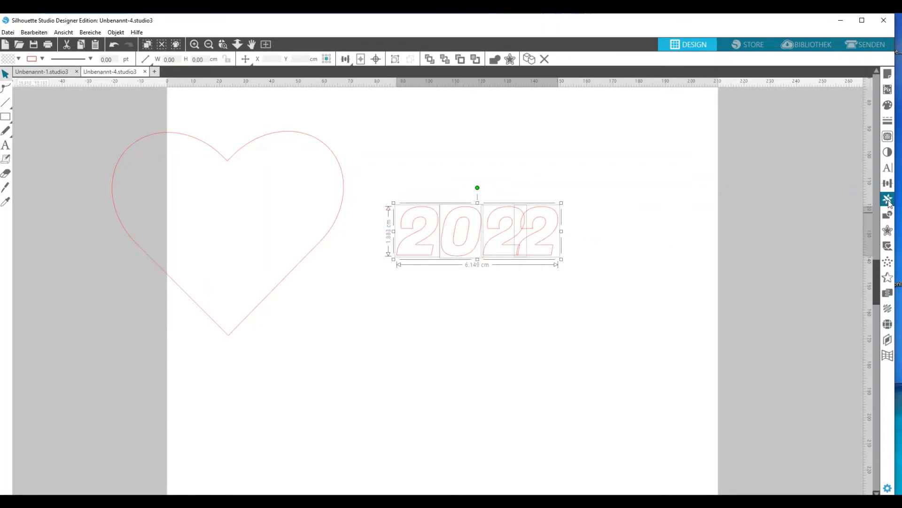
left_click(887, 168)
left_click(888, 184)
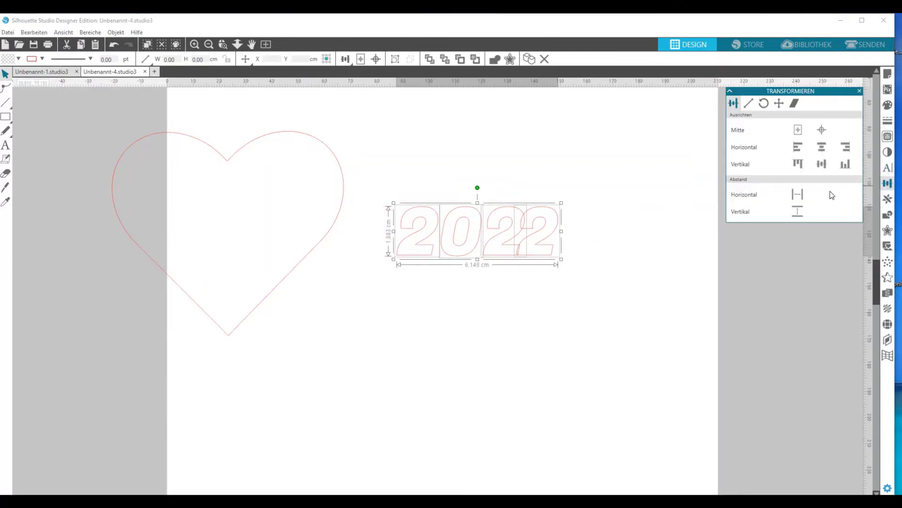
left_click(798, 195)
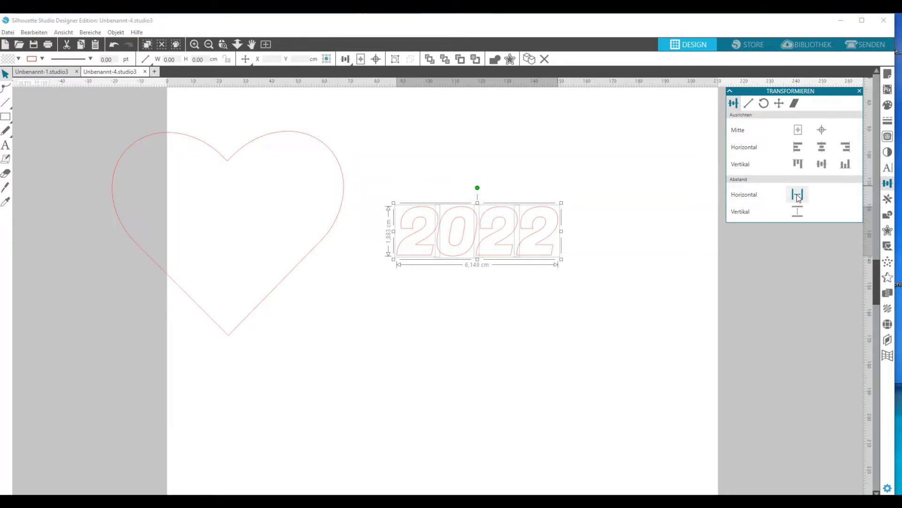
left_click(354, 261)
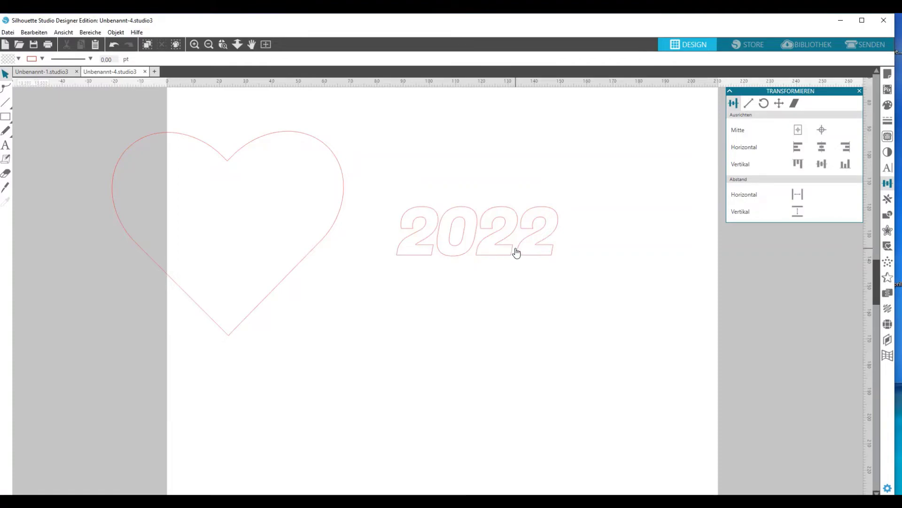
Step: Group the four digits of 2022 and move the group slightly closer to the heart
left_click(195, 45)
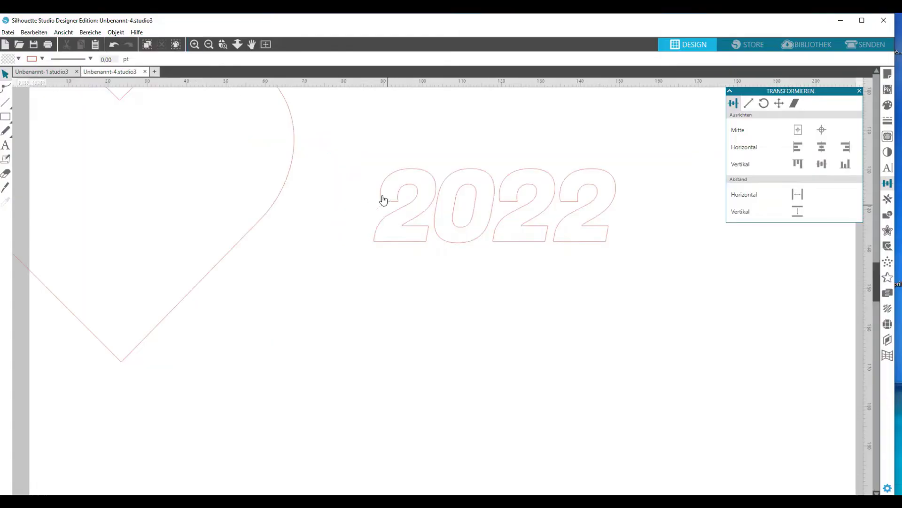
left_click(392, 177)
right_click(647, 245)
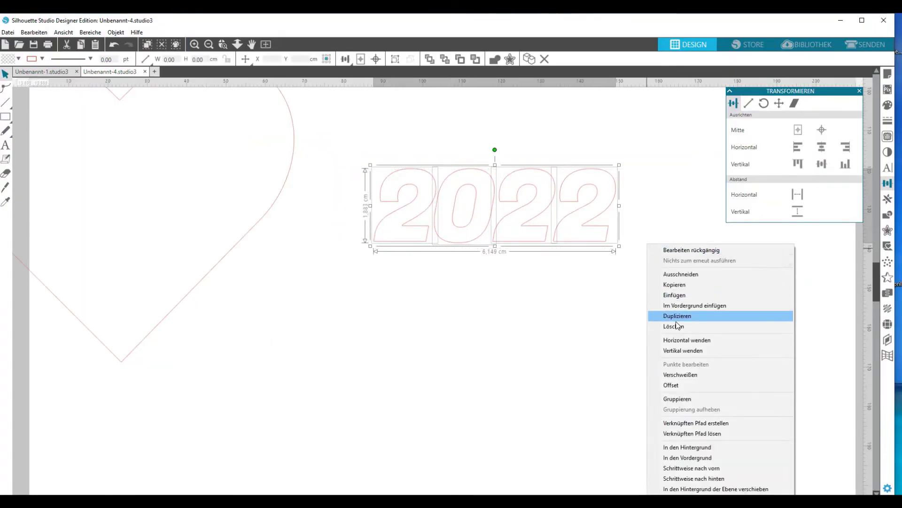
left_click(678, 399)
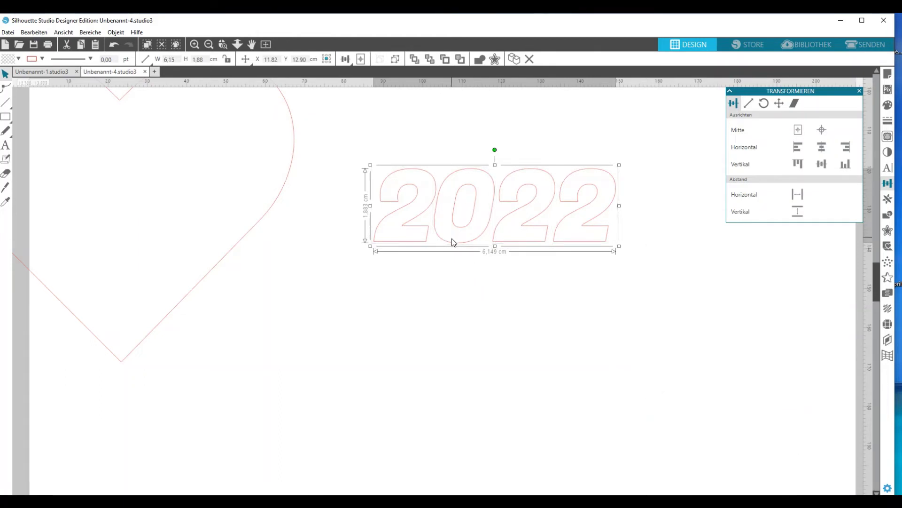
left_click_drag(445, 251, 408, 257)
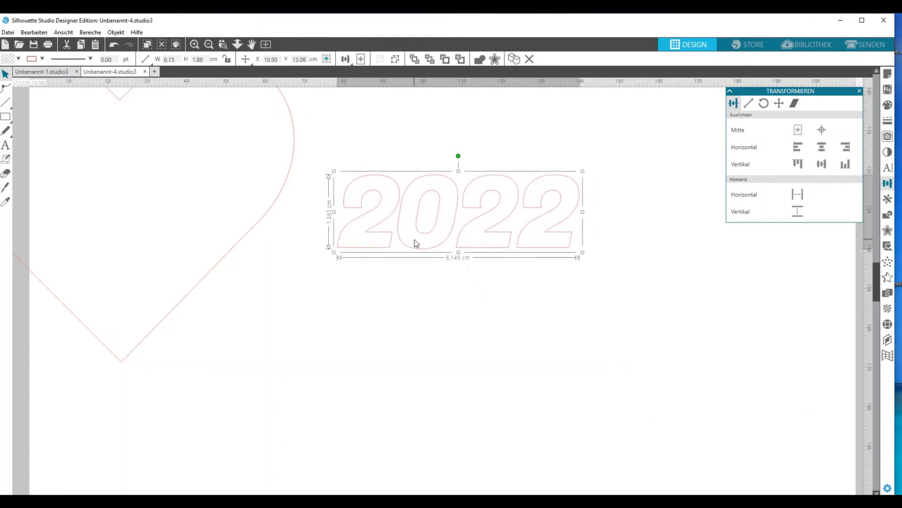
Step: Draw a small rectangle about 0.57 cm wide, reduce its height to about 0.25 cm and place it below the first digit
left_click(6, 117)
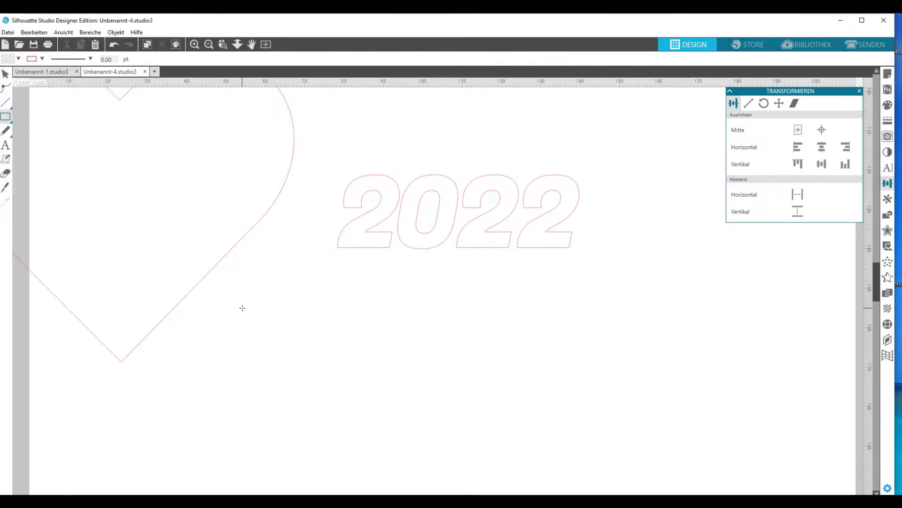
left_click_drag(242, 310, 264, 321)
left_click(5, 74)
left_click(252, 320)
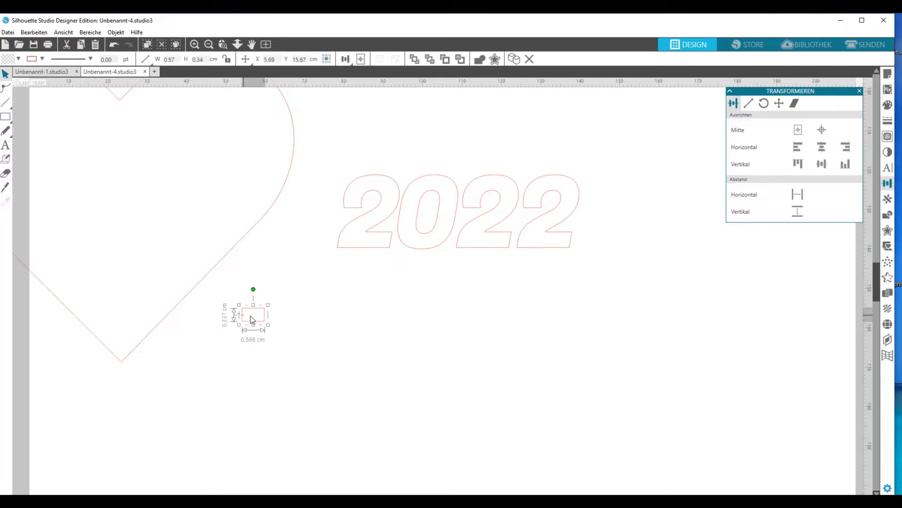
left_click_drag(253, 324, 326, 309)
Step: Duplicate the small rectangle repeatedly to get a set of overlapping connector bars below the 2022 lettering
right_click(325, 308)
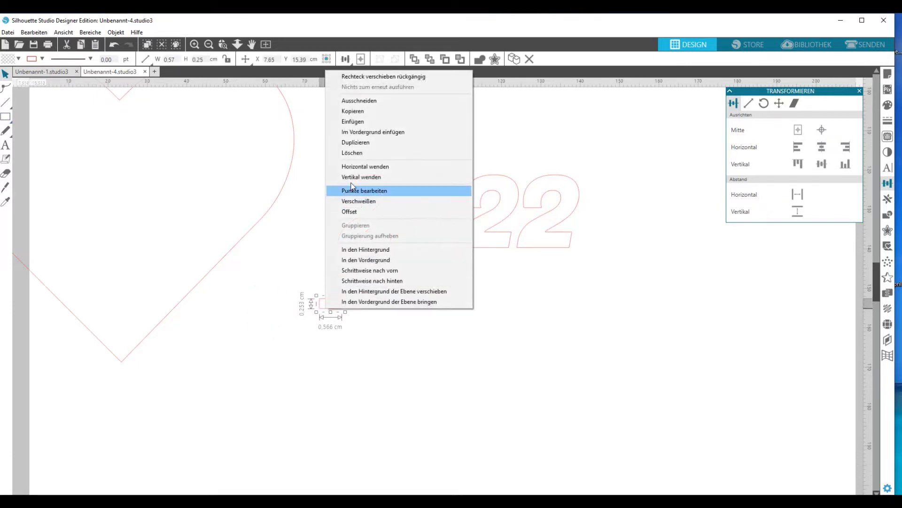
left_click(356, 142)
left_click_drag(313, 272, 361, 323)
right_click(361, 305)
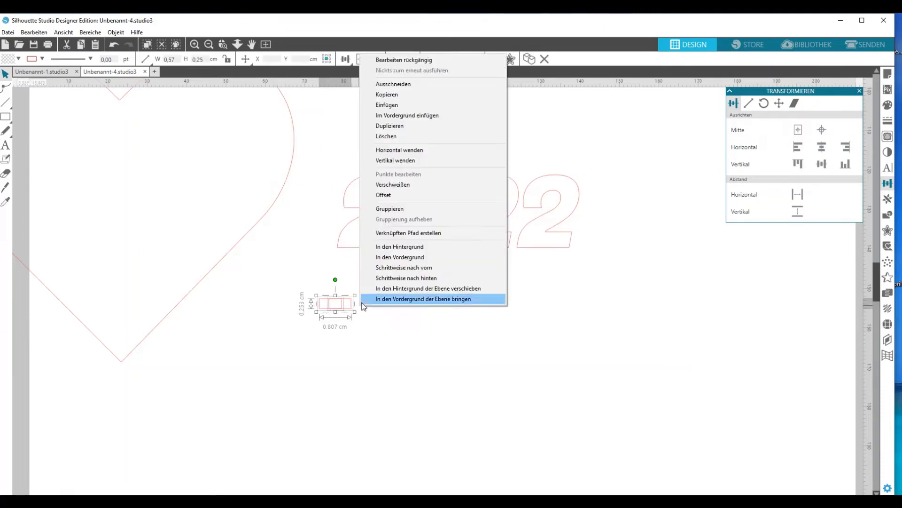
left_click(403, 126)
left_click_drag(289, 266, 443, 317)
right_click(389, 286)
left_click(407, 134)
left_click(322, 356)
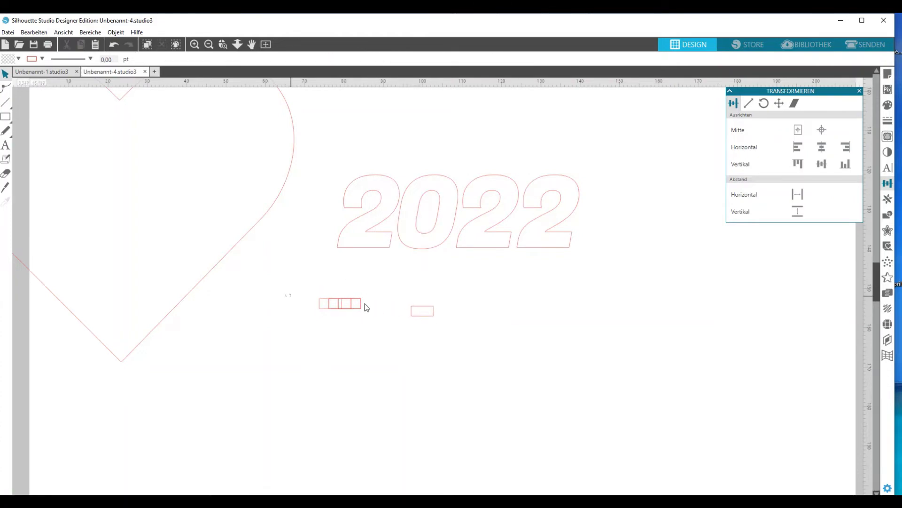
Step: Give the 2022 group a black outline and a solid black fill
left_click_drag(308, 287, 492, 326)
left_click(887, 120)
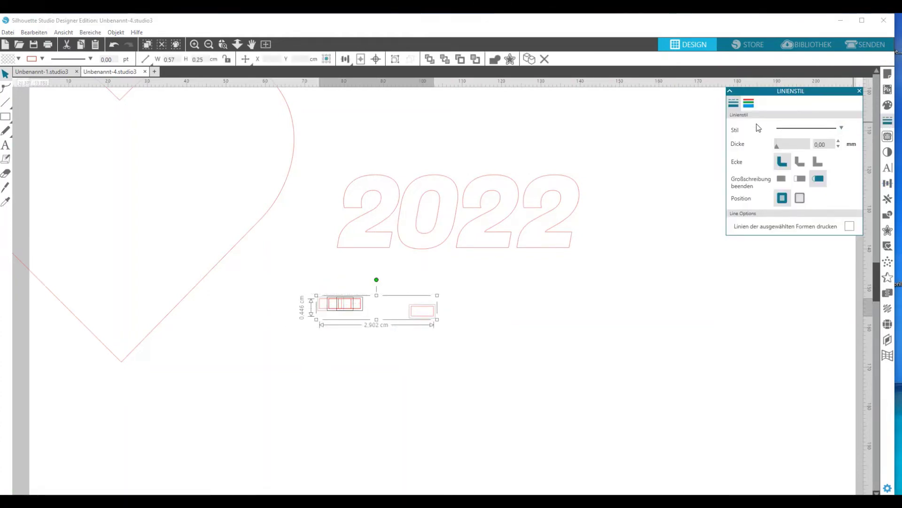
left_click(749, 104)
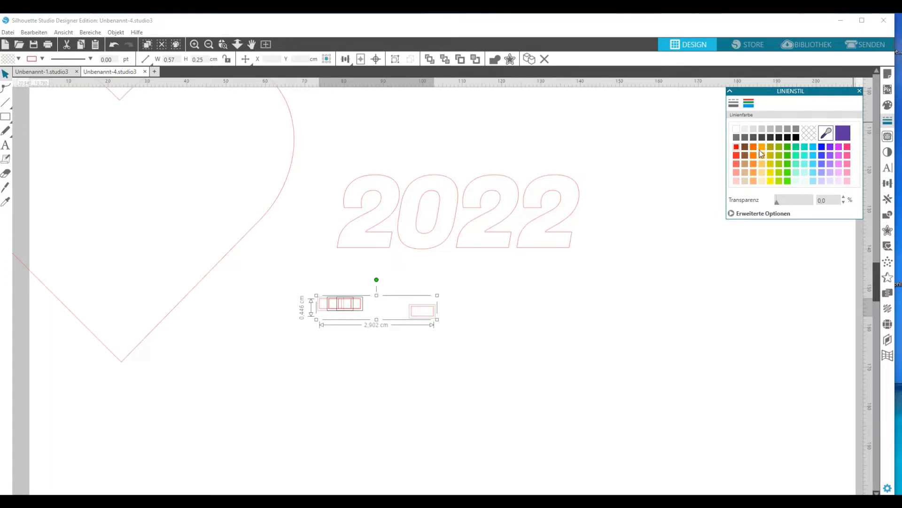
left_click_drag(593, 216, 537, 229)
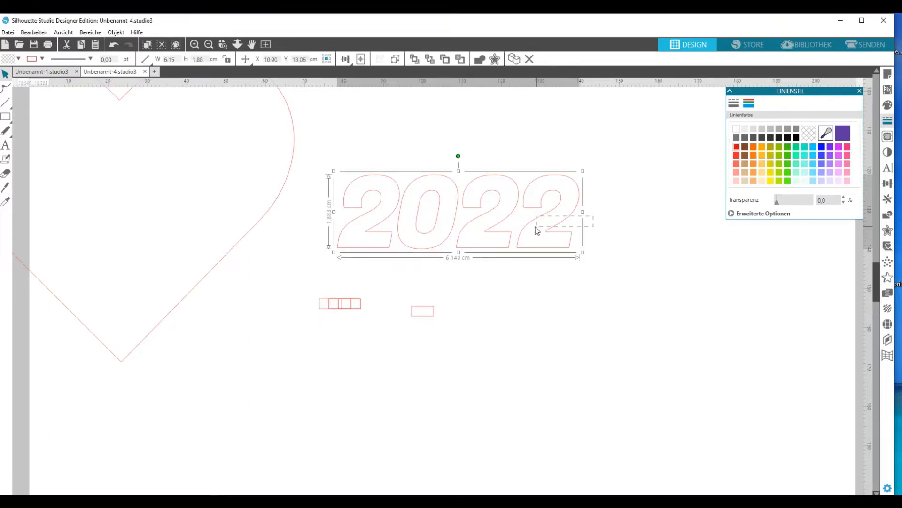
left_click(800, 137)
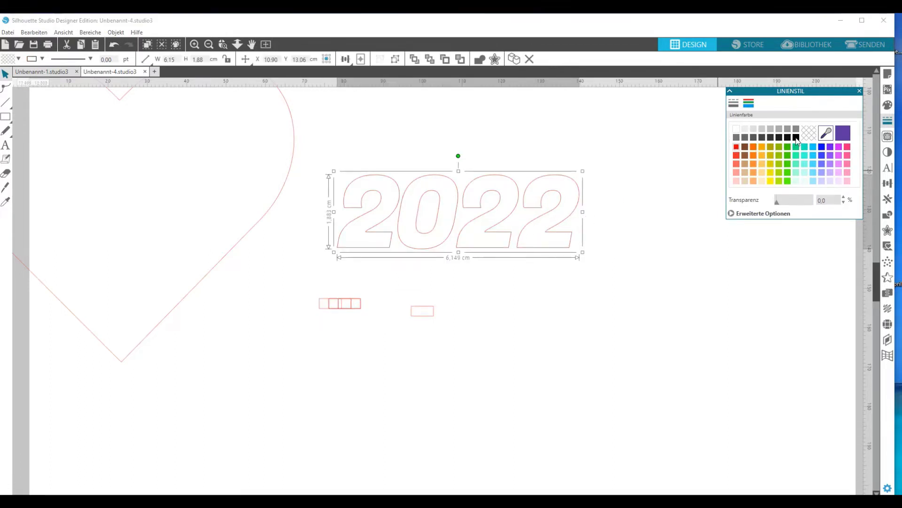
left_click(892, 107)
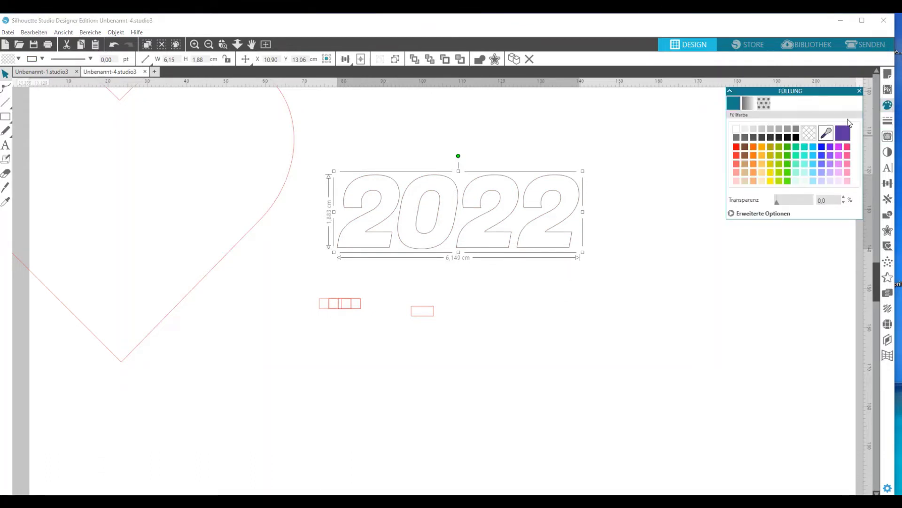
left_click(796, 136)
Step: Fill all the small rectangles below the lettering with red
left_click_drag(530, 288, 312, 319)
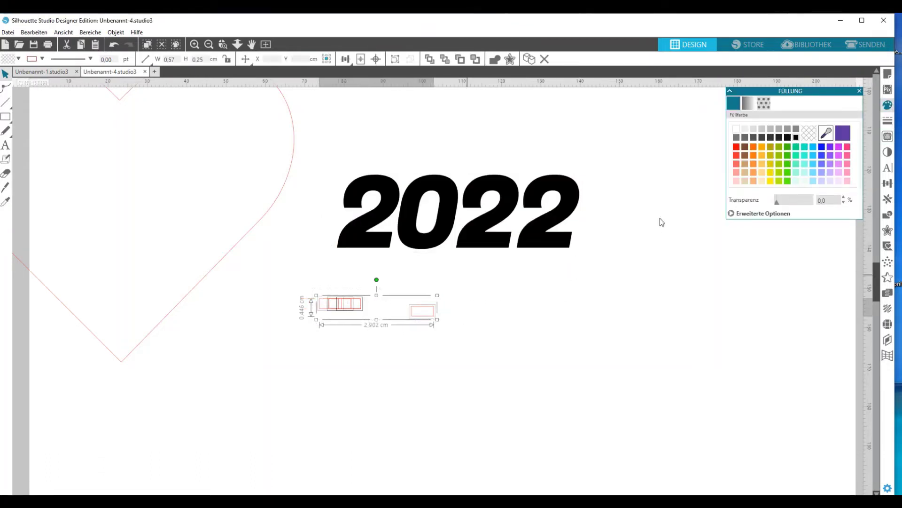
left_click(736, 147)
left_click(516, 320)
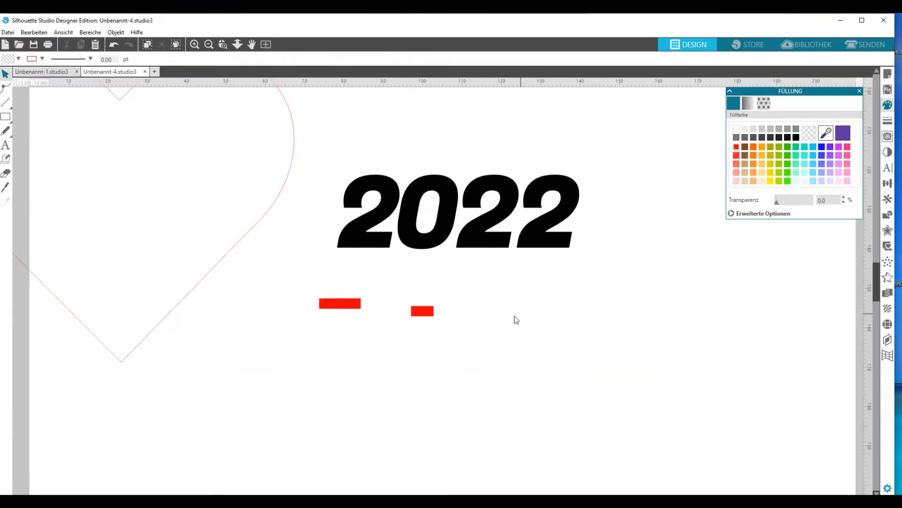
Step: Place one red rectangle across each of the three gaps between the digits, near the baseline of 2022
left_click_drag(425, 316, 399, 244)
key("Escape")
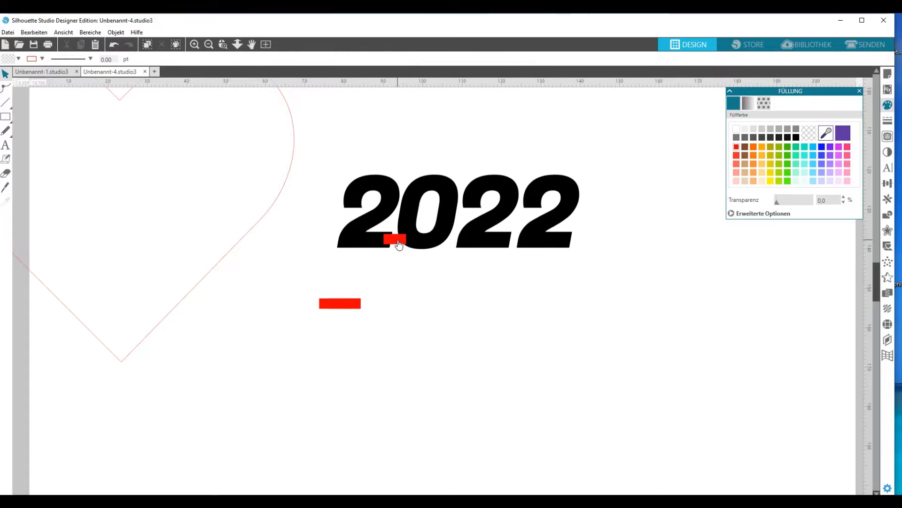
left_click_drag(355, 308, 455, 245)
key("Escape")
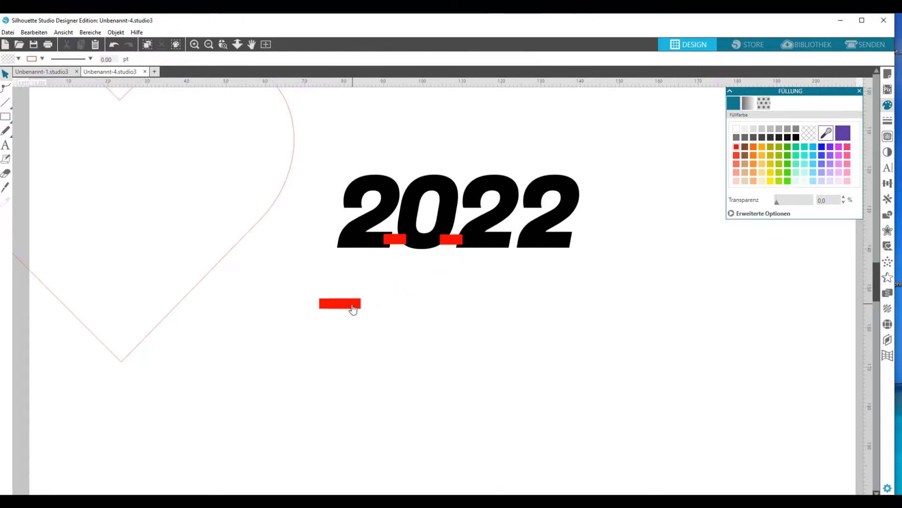
left_click_drag(353, 305, 516, 246)
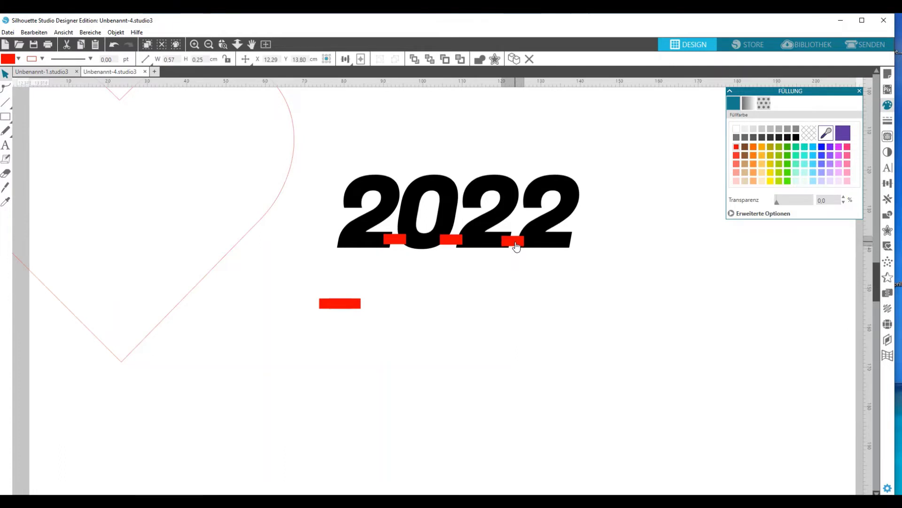
key("Escape")
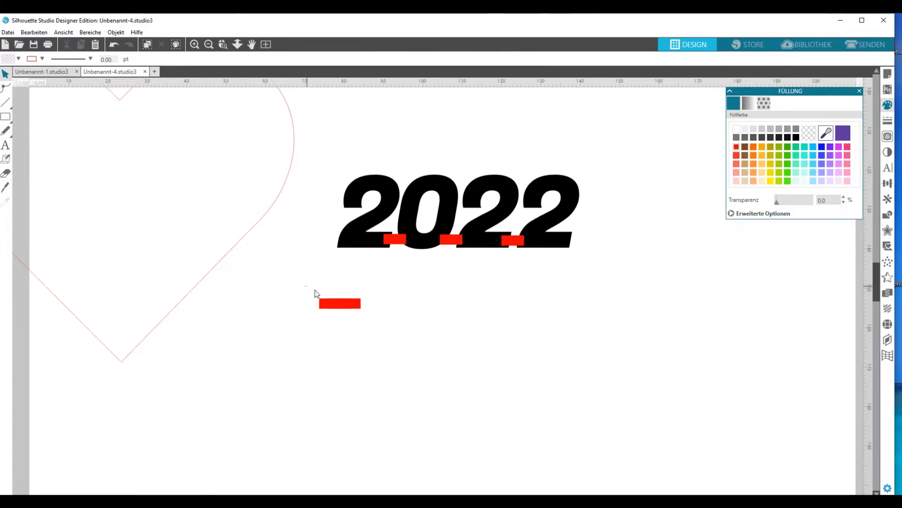
Step: Reduce the remaining red rectangles to about 0.12 cm high and place one across the upper gap between the first 2 and the 0
left_click(331, 303)
left_click_drag(340, 313, 339, 307)
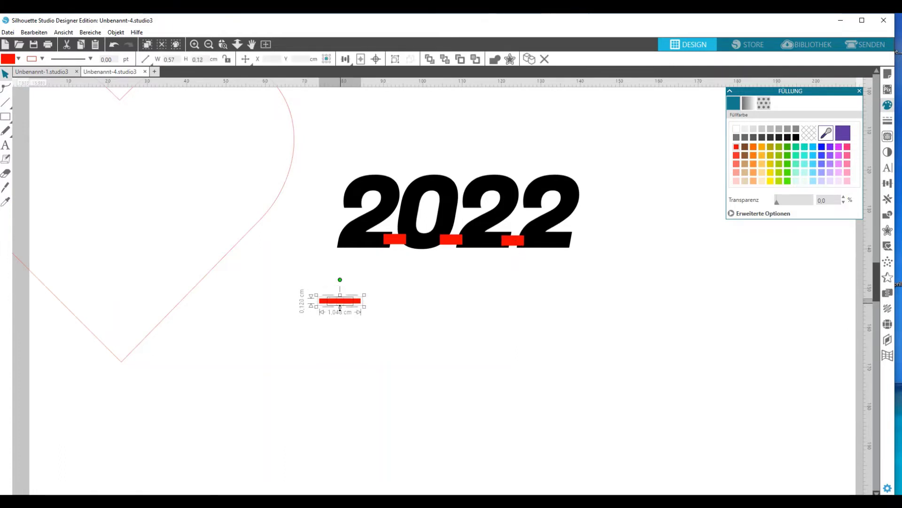
left_click(343, 324)
key("ctrl+v")
left_click_drag(367, 249, 399, 200)
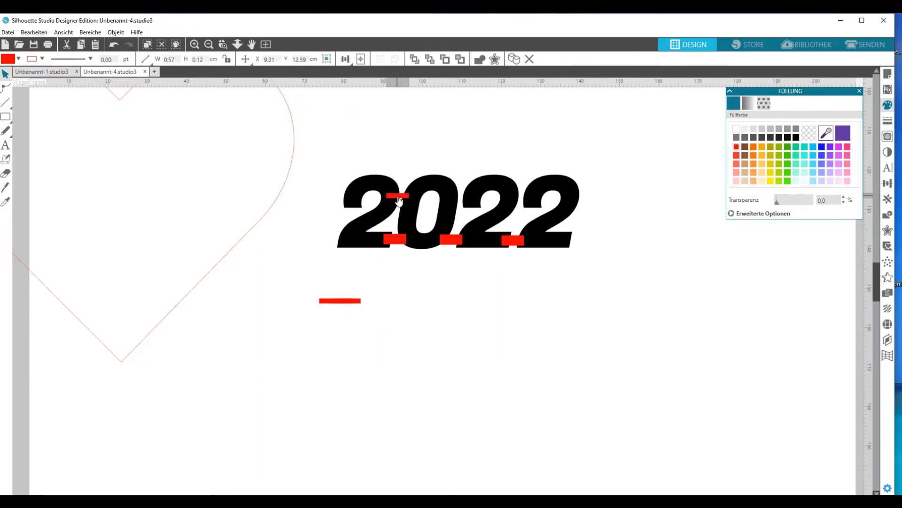
left_click(354, 280)
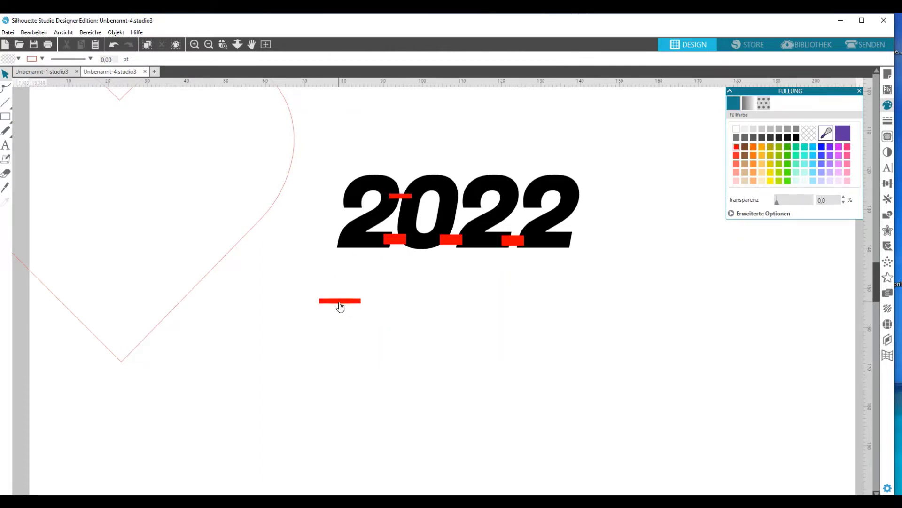
Step: Place a thin red rectangle across each of the two remaining upper gaps, after the 0 and between the last two 2s
left_click_drag(340, 306, 452, 197)
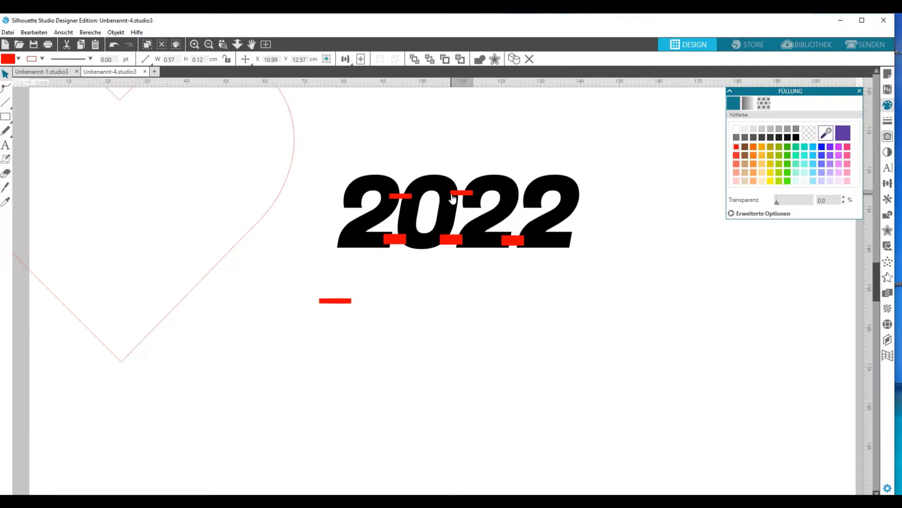
left_click(357, 282)
left_click_drag(344, 302, 527, 198)
left_click(479, 297)
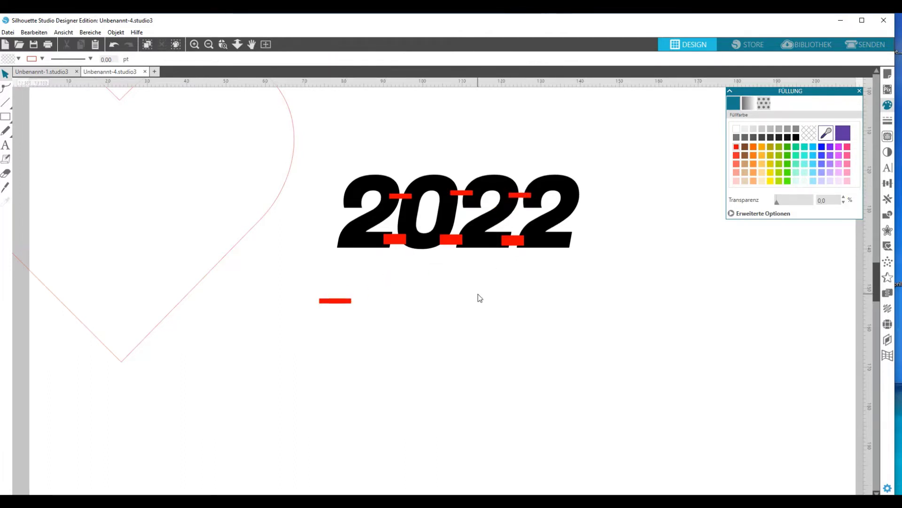
Step: Weld the 2022 digits and their six red bridging rectangles into one shape and shift it slightly
left_click(394, 249)
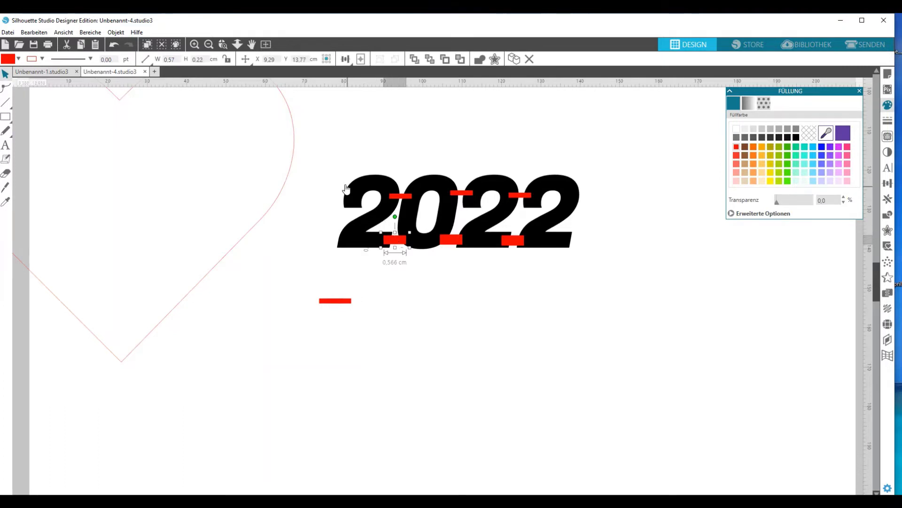
left_click_drag(332, 158, 605, 252)
right_click(619, 265)
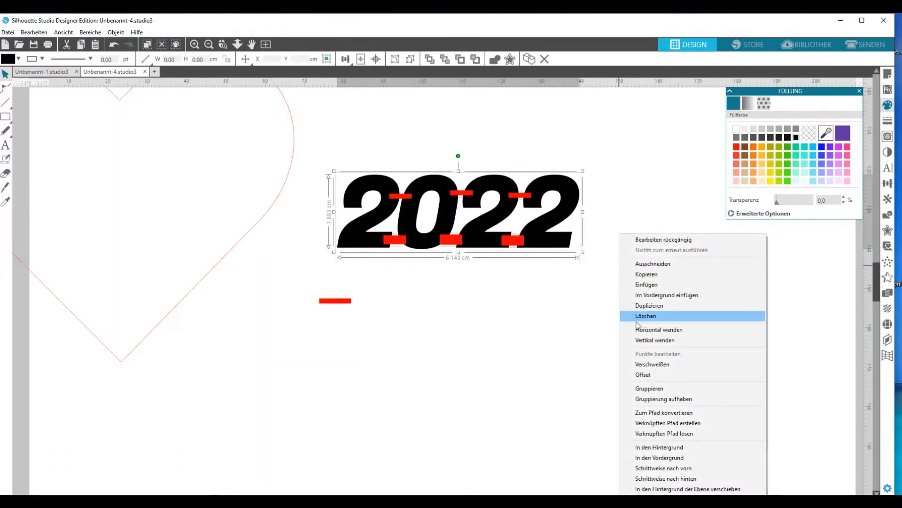
left_click(656, 364)
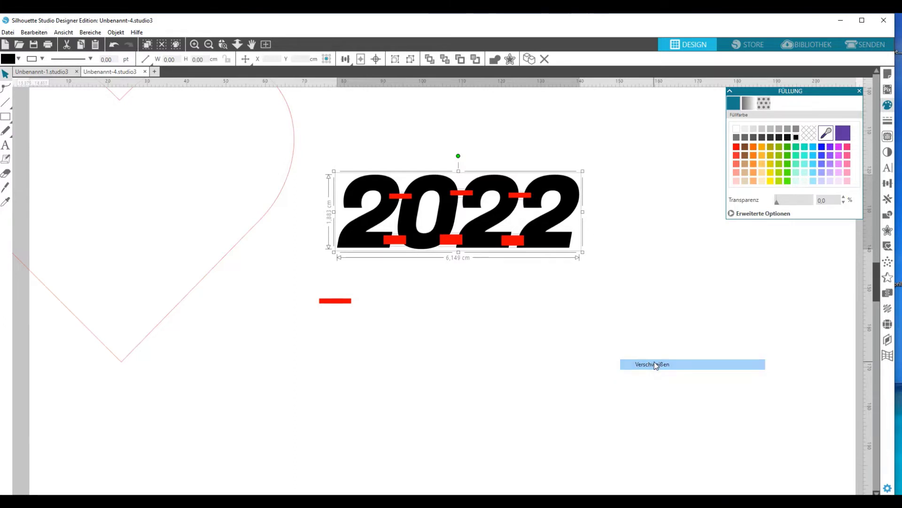
left_click(429, 256)
left_click_drag(417, 235, 407, 248)
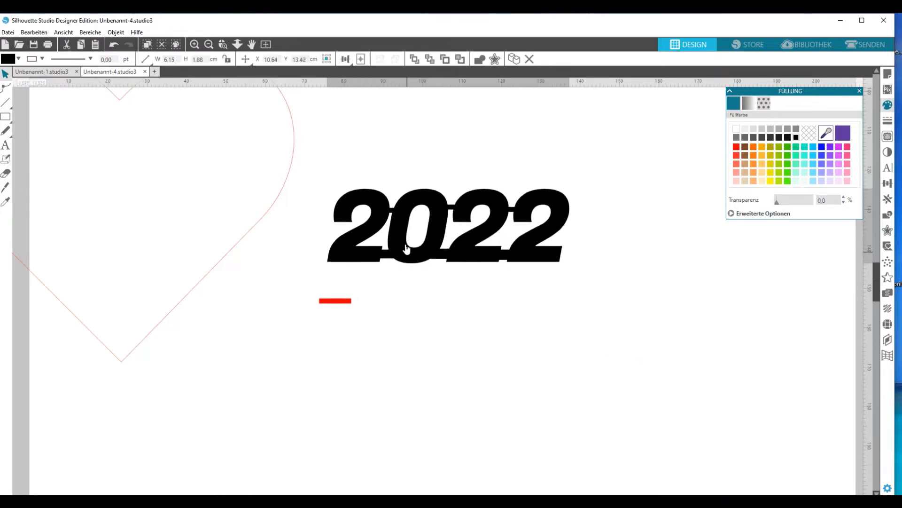
Step: Delete the leftover red rectangles below the 2022 lettering
left_click(325, 285)
left_click(334, 301)
right_click(344, 301)
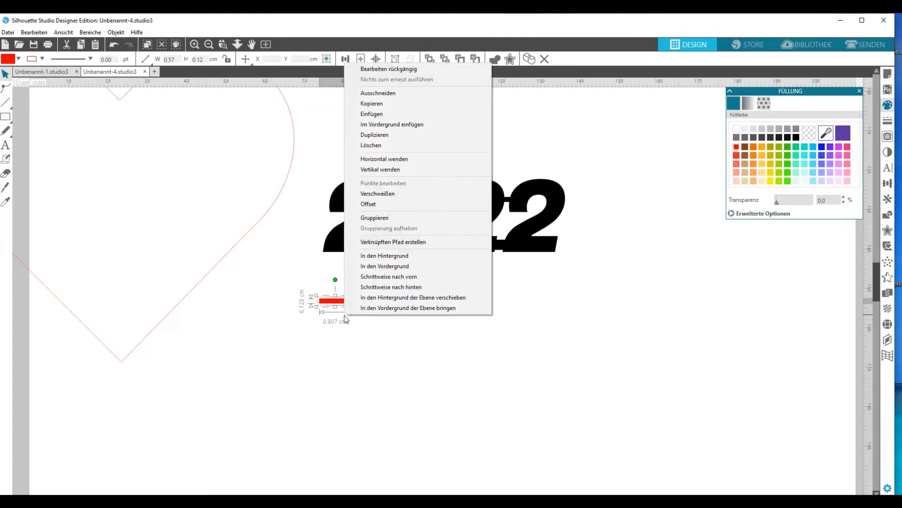
left_click(369, 148)
scroll(382, 331, "left", 5)
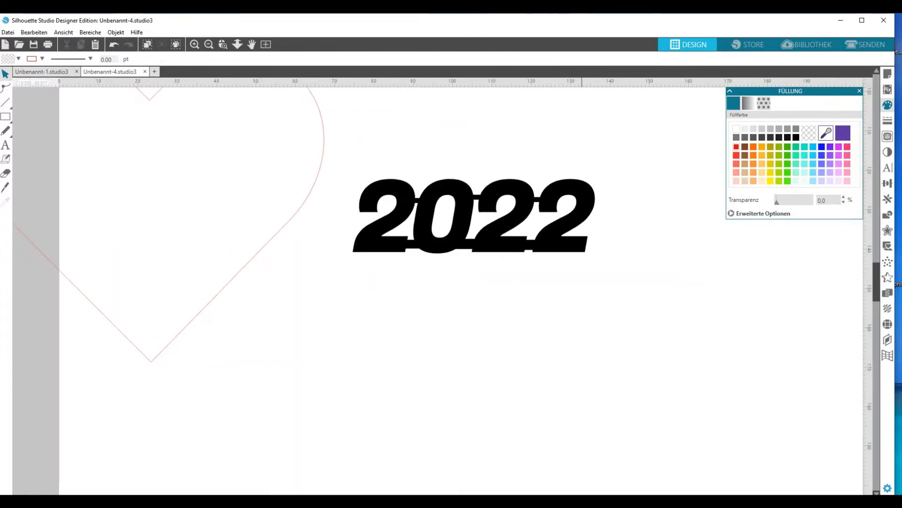
Step: Move the large heart outline mostly off the page, onto the grey area beside it
left_click_drag(390, 287, 545, 373)
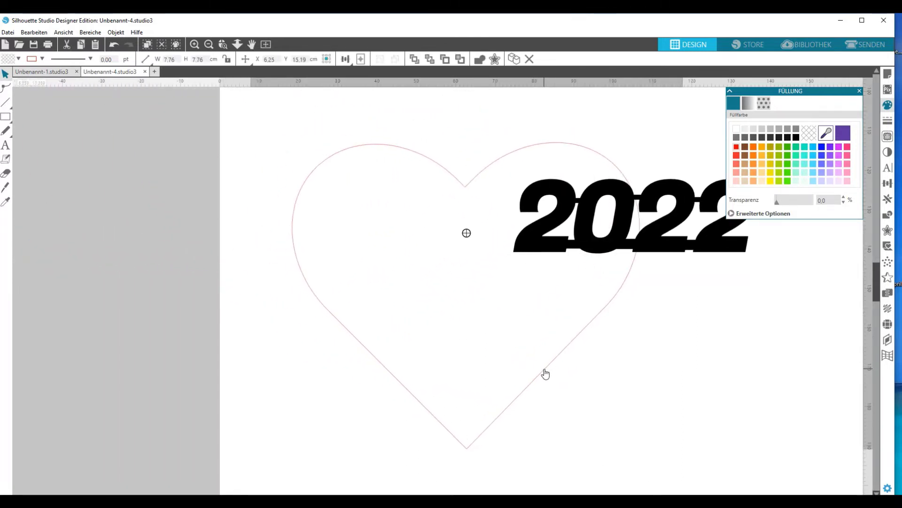
left_click_drag(473, 308, 562, 385)
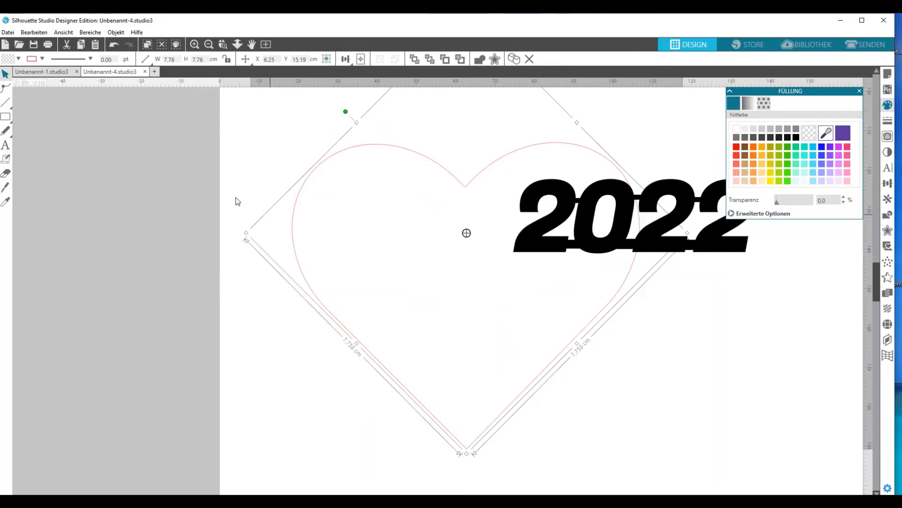
mouse_move(7, 118)
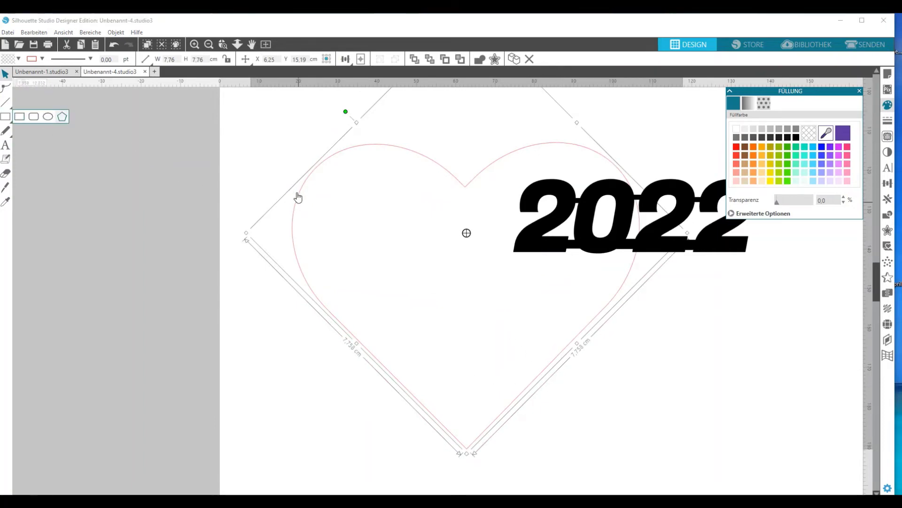
left_click_drag(420, 156, 3, 197)
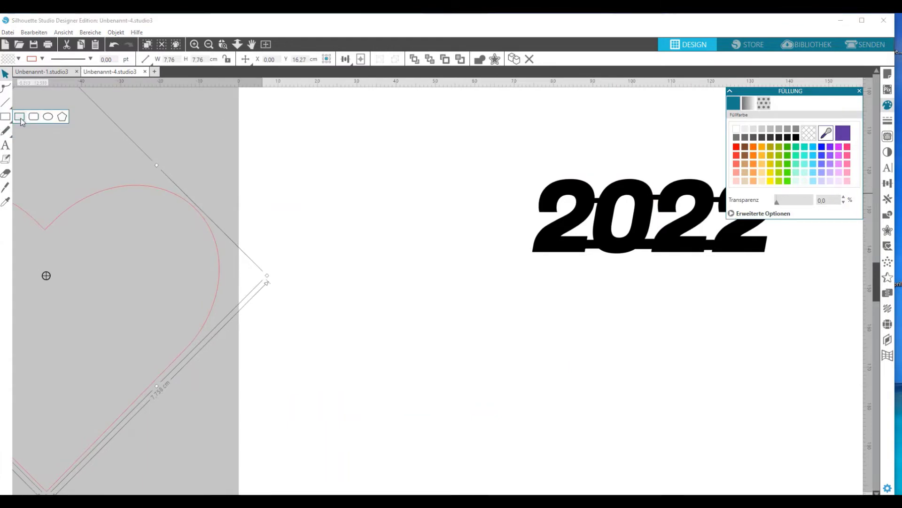
Step: Draw a rectangle about 2.4 cm wide and 2.97 cm high, and a circle about 2.32 cm across near its upper edge
left_click(23, 117)
left_click_drag(318, 189, 412, 305)
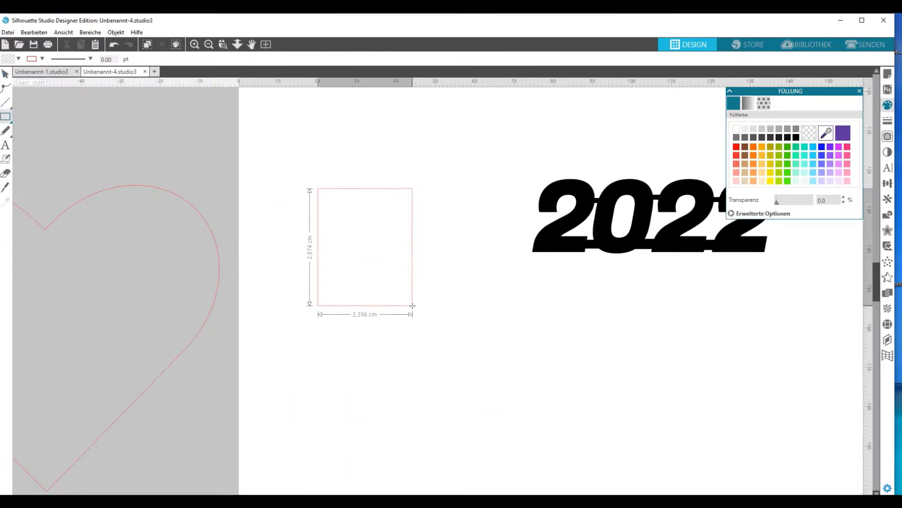
mouse_move(5, 117)
left_click(47, 117)
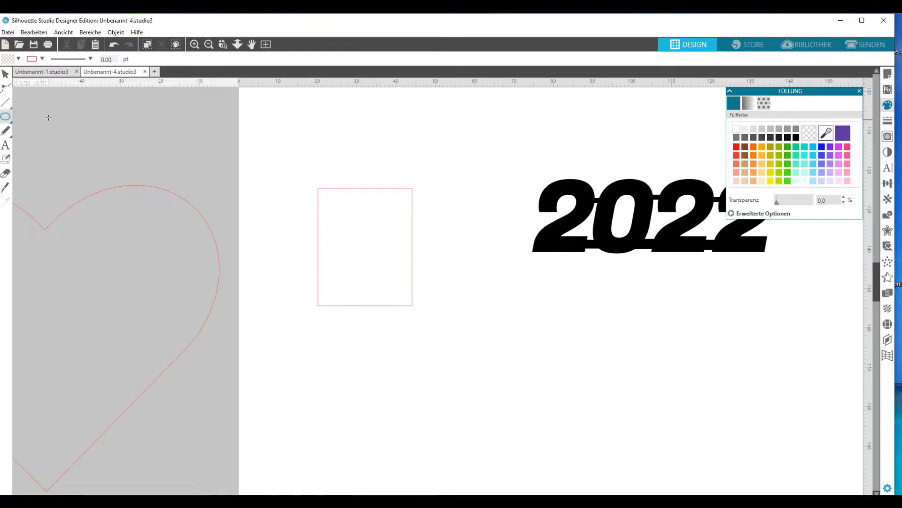
left_click_drag(301, 105, 394, 190)
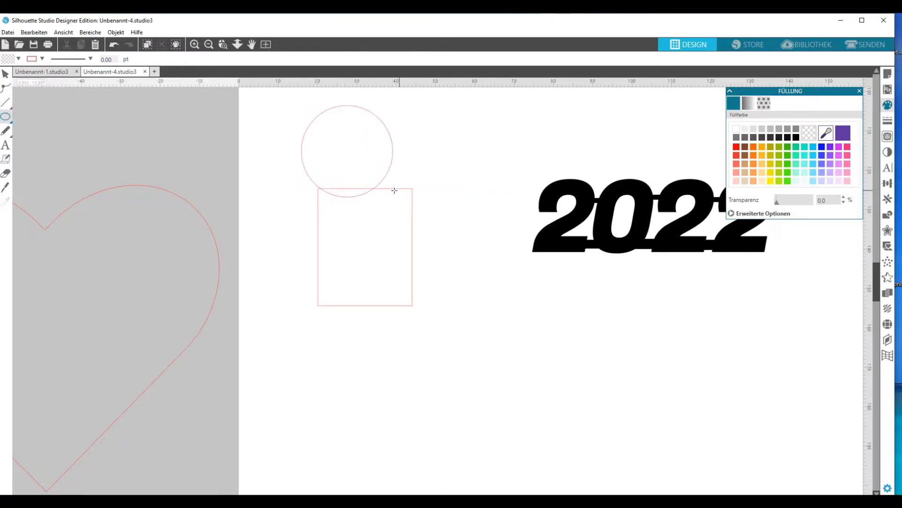
Step: Centre the circle on the rectangle's upper edge and narrow the rectangle to about 2.34 cm to match it
left_click(5, 74)
left_click_drag(389, 177, 401, 222)
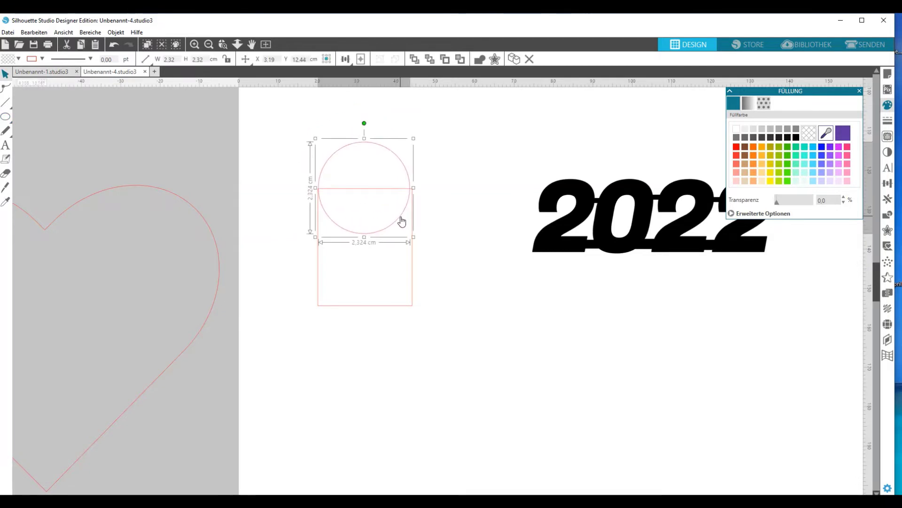
left_click(403, 255)
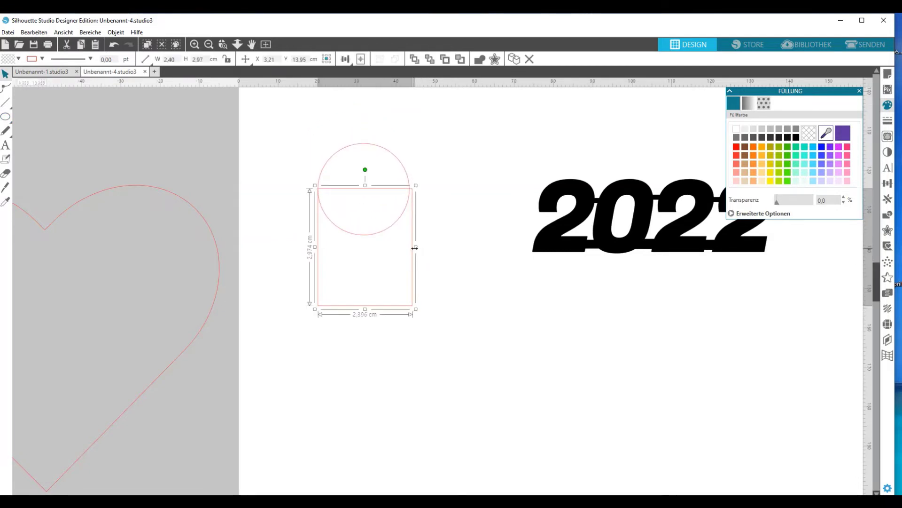
left_click_drag(414, 247, 412, 252)
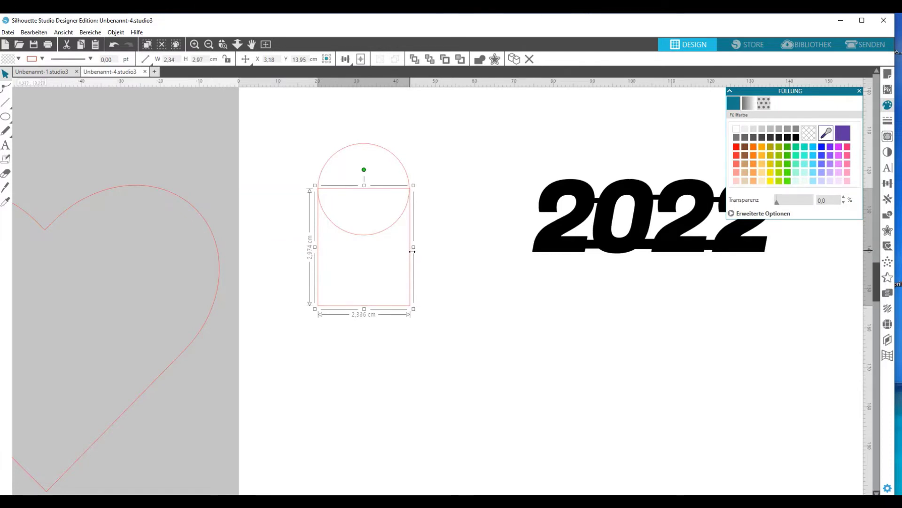
Step: Weld the circle and the rectangle into a single round-topped arch
left_click(364, 209)
left_click_drag(290, 178, 336, 199)
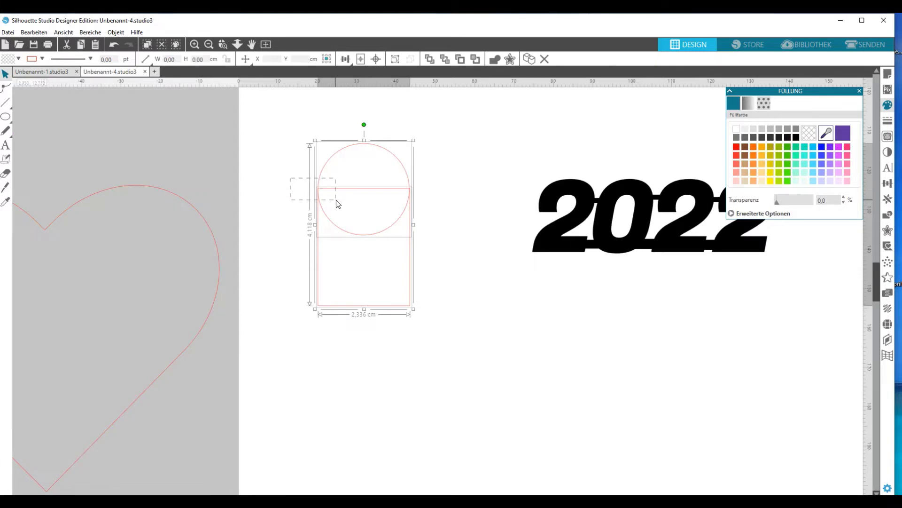
right_click(336, 201)
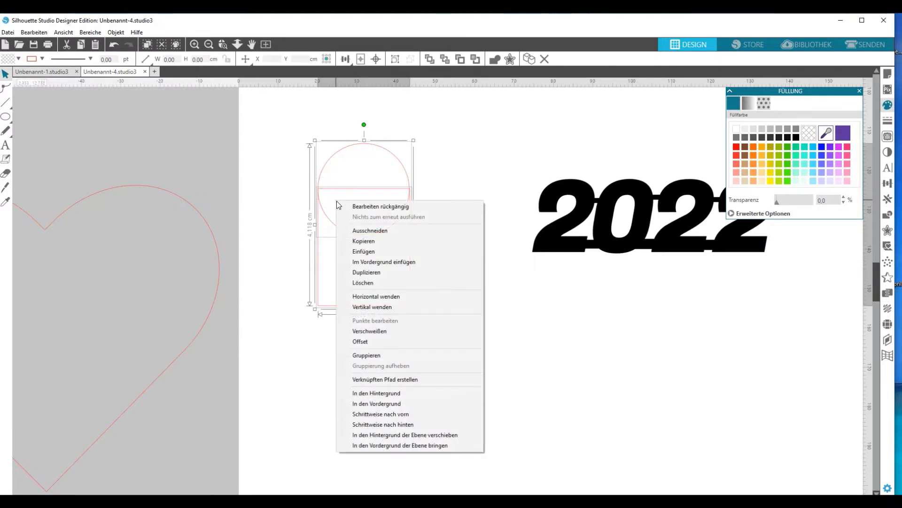
left_click(373, 330)
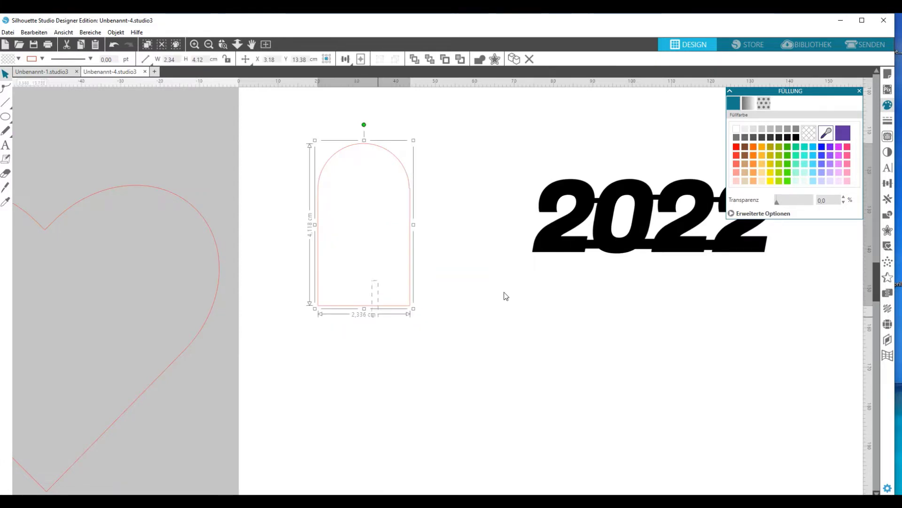
Step: Add one copy of the arch rotated a quarter turn and align both shapes at their bottom and left edges
left_click(888, 199)
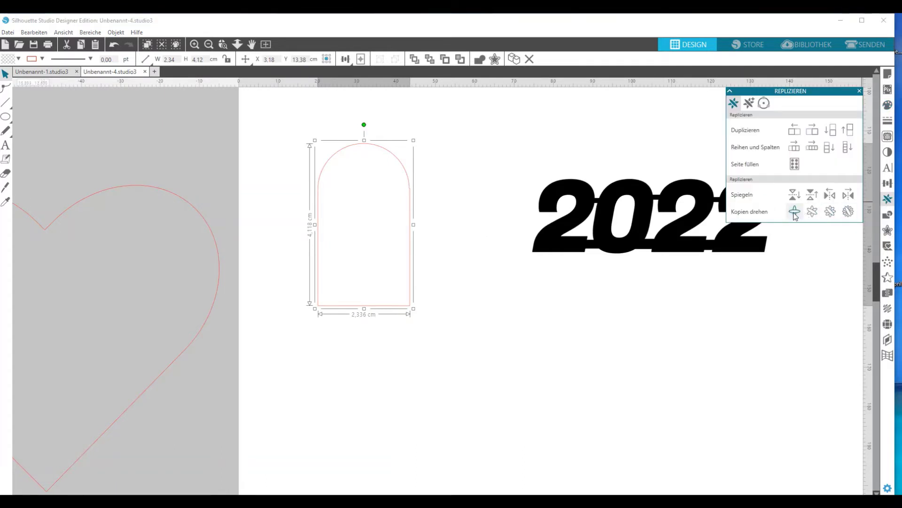
left_click(795, 211)
left_click_drag(285, 145, 346, 205)
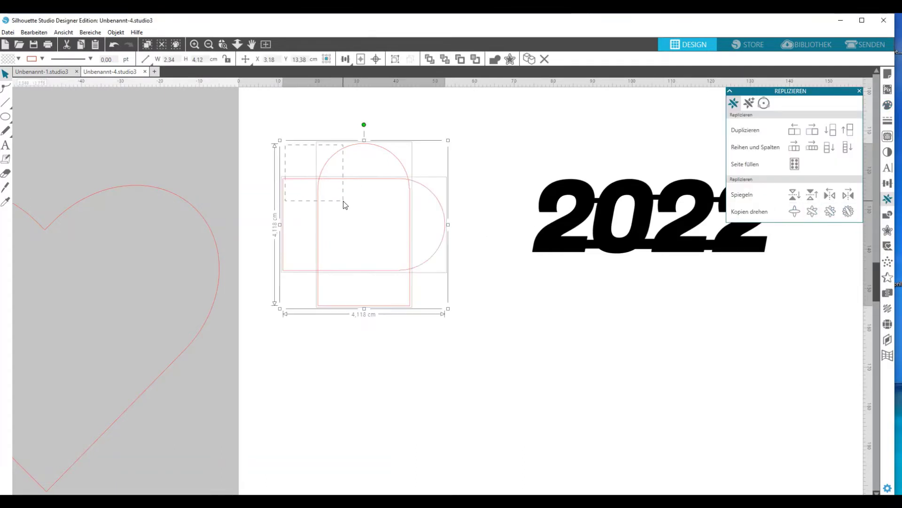
left_click(347, 61)
left_click(346, 89)
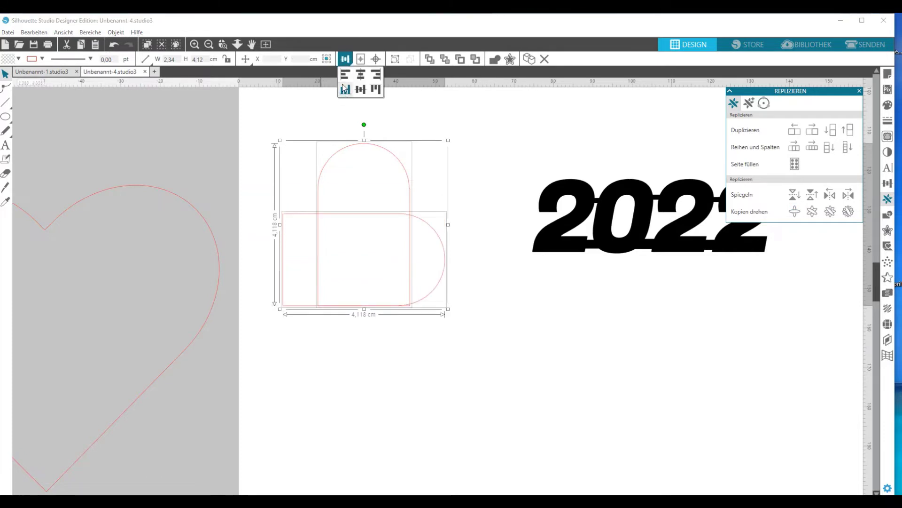
left_click(345, 74)
left_click(323, 196)
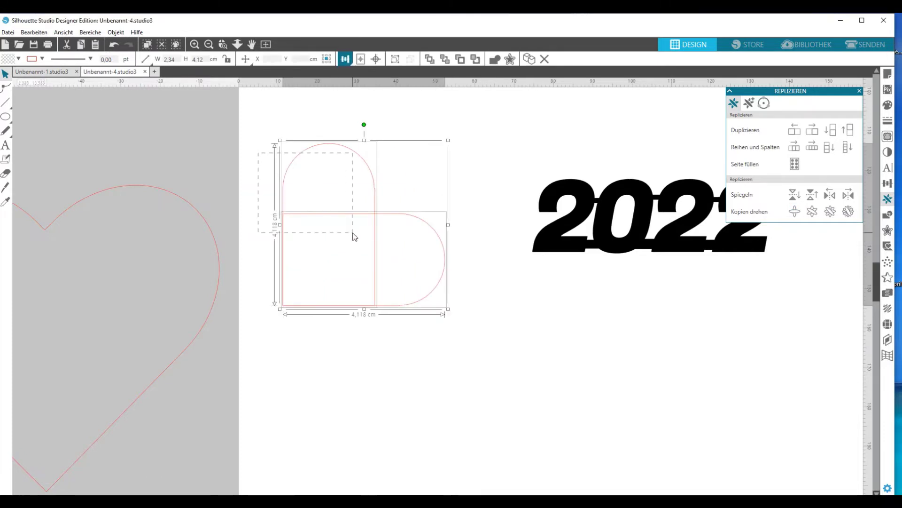
left_click(354, 249)
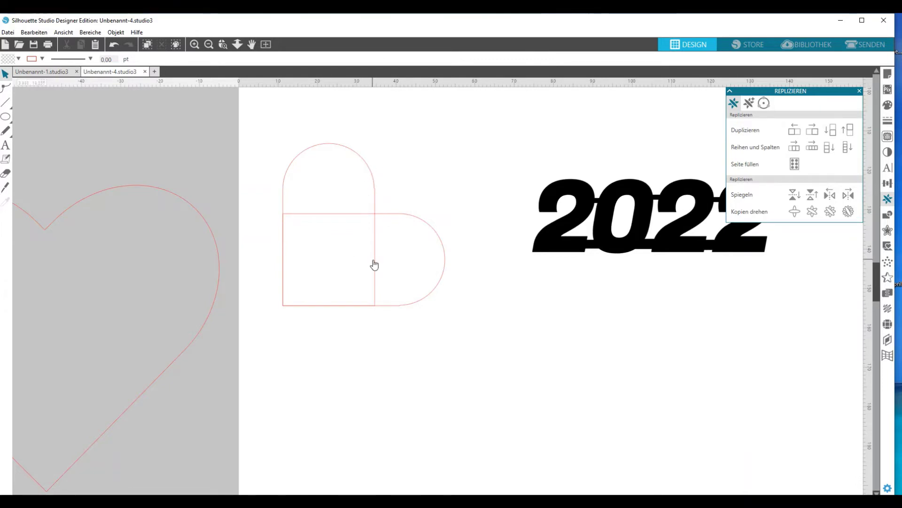
Step: Raise the upright arch's two bottom corner points to shorten it to about 3.89 cm, and set the sideways copy aside below
double_click(375, 276)
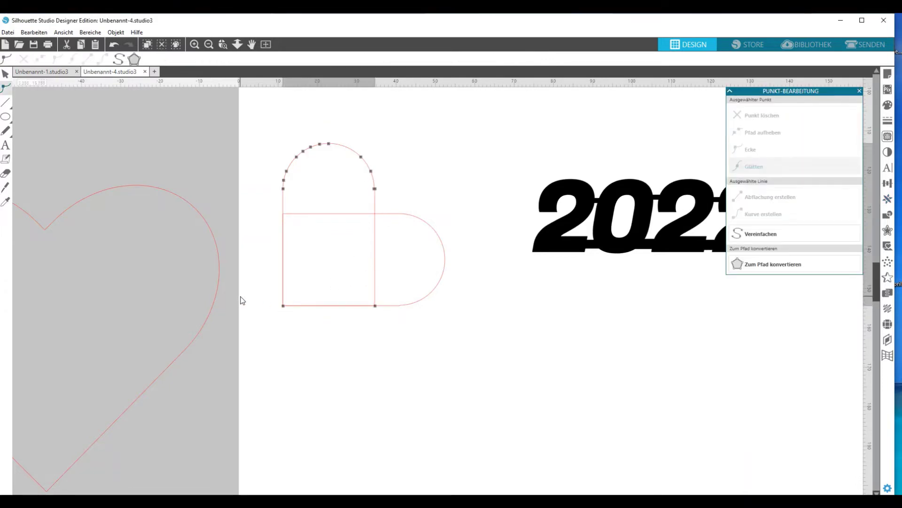
left_click_drag(241, 297, 406, 335)
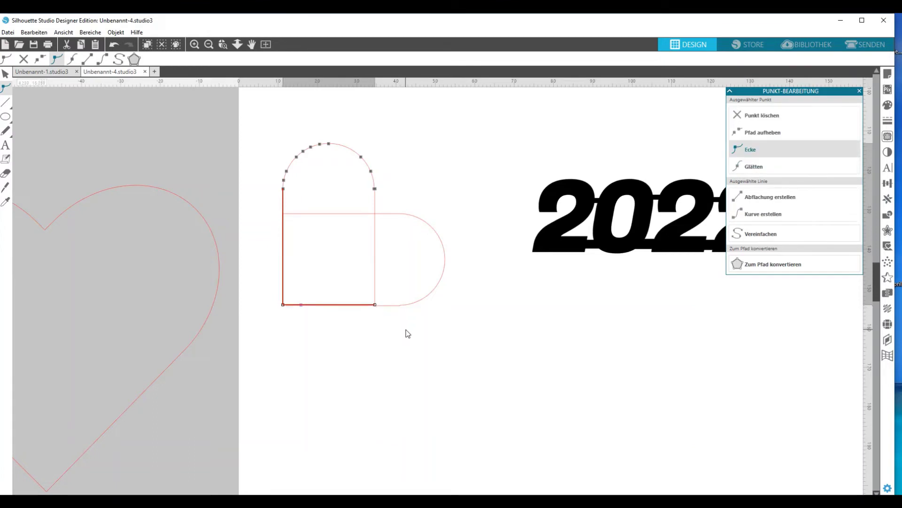
key("Up")
key("Up")
key("Up")
key("Up")
key("Up")
key("Up")
key("Escape")
scroll(262, 344, "down", 1)
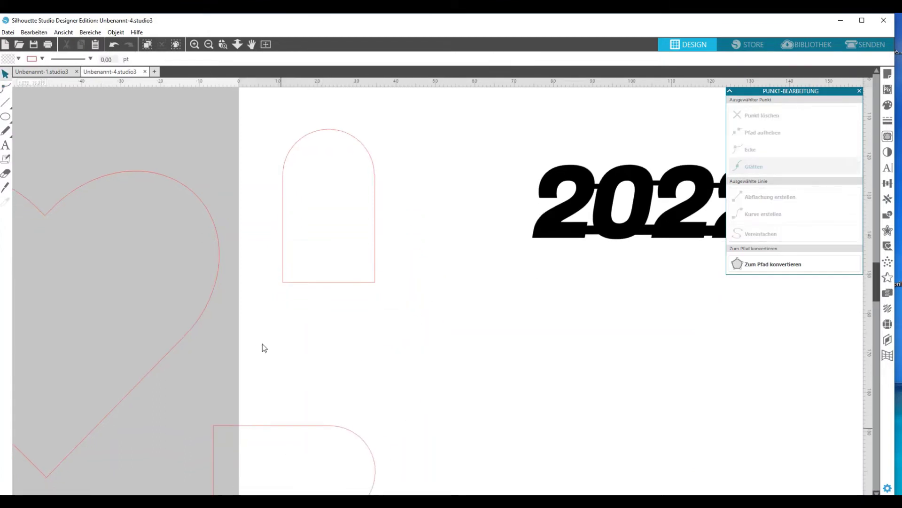
Step: Create one quarter-turn rotated copy of the shortened upright arch
left_click(336, 192)
left_click(887, 199)
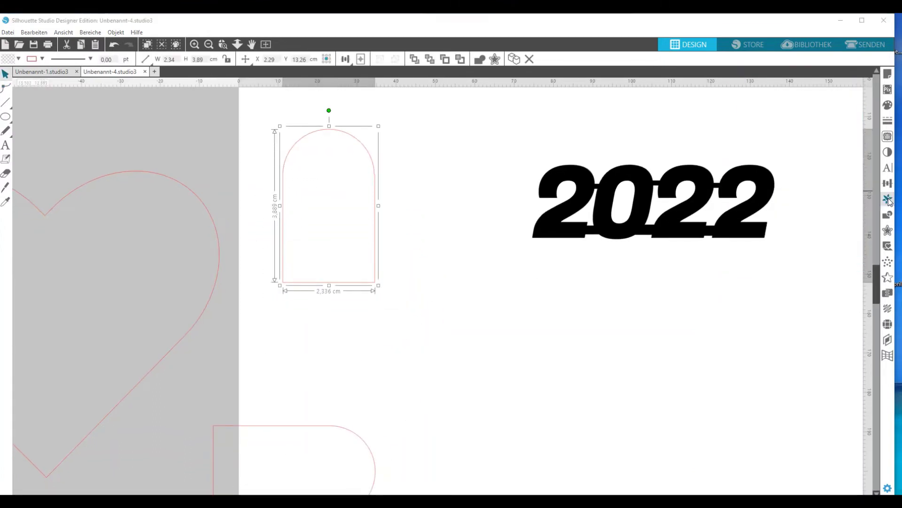
left_click(812, 211)
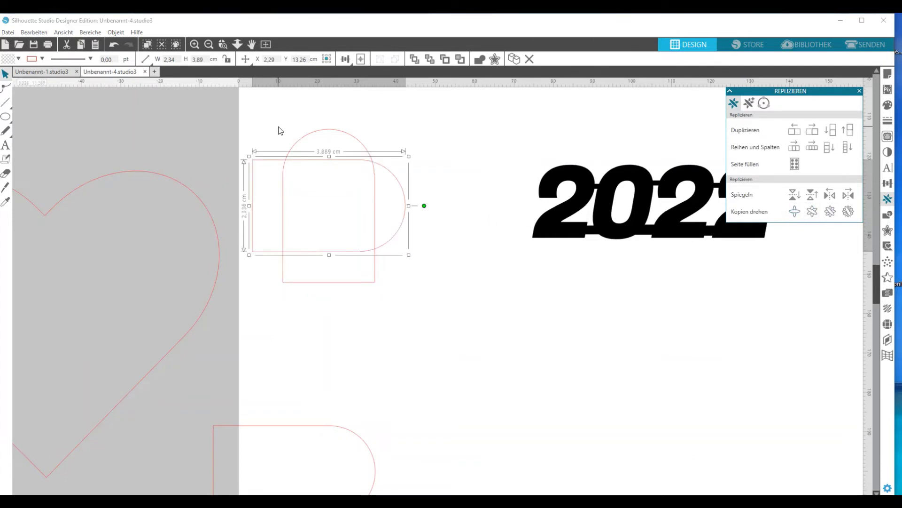
Step: Align the shortened arch and its rotated copy at their bottom and left edges and weld them into a heart
left_click_drag(281, 131, 330, 198)
left_click(346, 64)
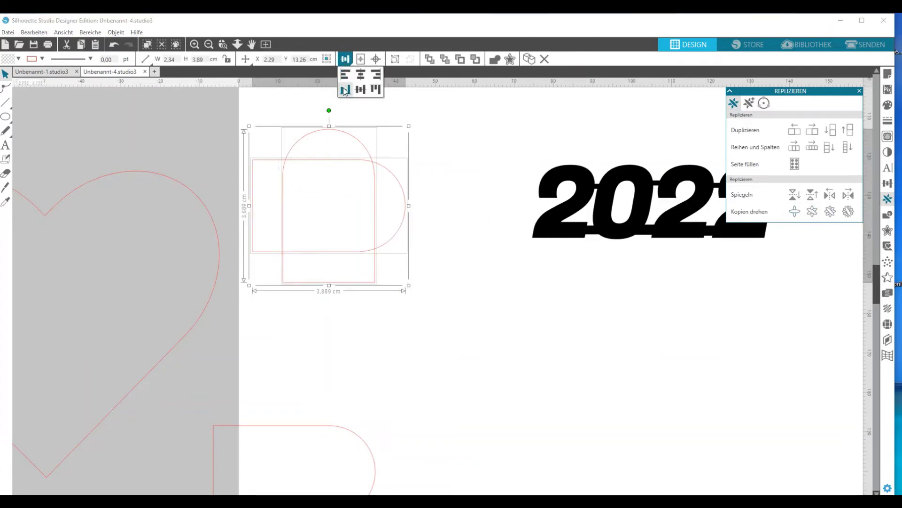
left_click(346, 88)
left_click(346, 74)
right_click(302, 224)
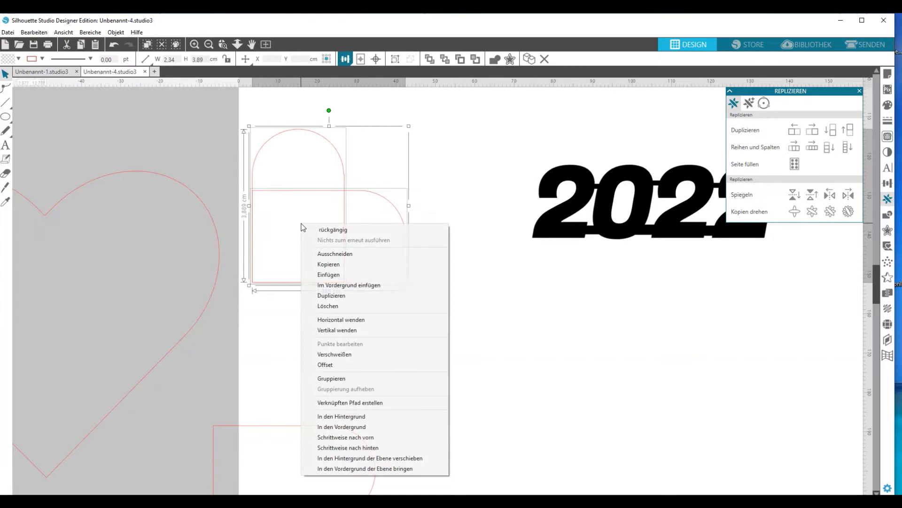
left_click(350, 355)
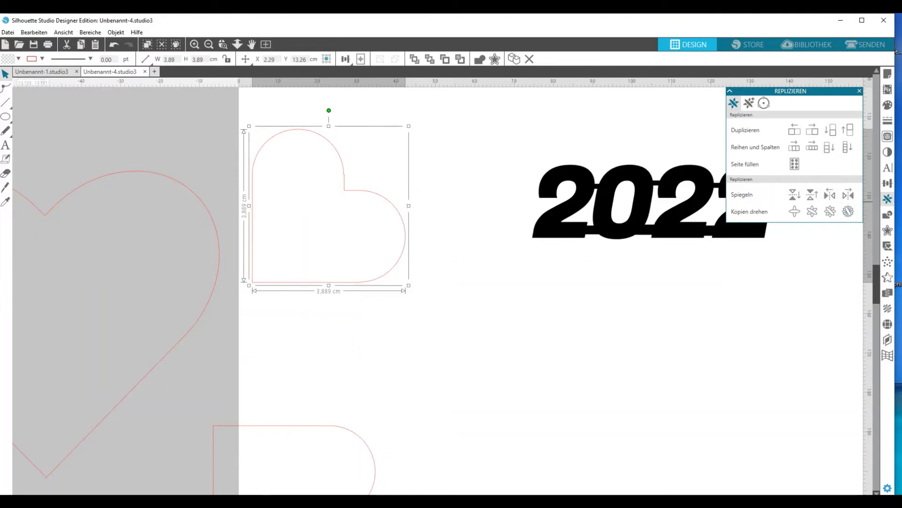
Step: Rotate the welded heart by -45° so it stands upright and enlarge it to about 5.06 cm per side
left_click(886, 184)
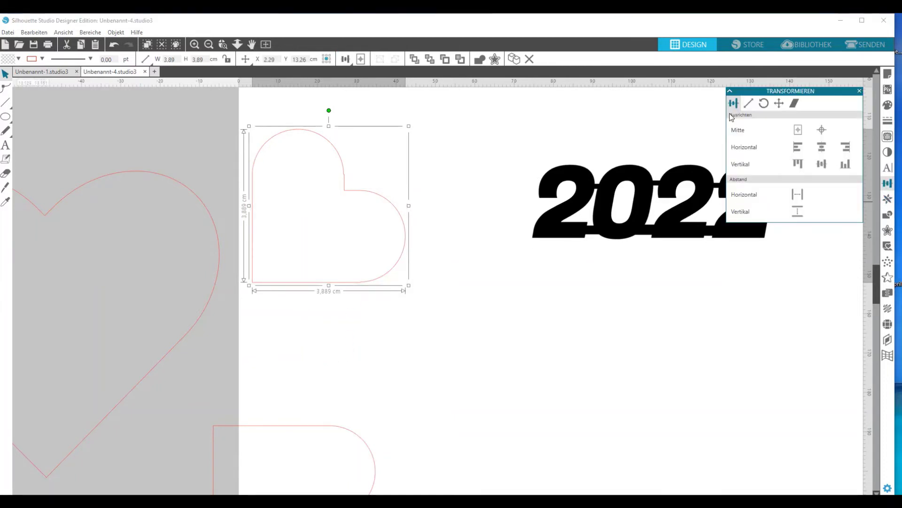
left_click(765, 103)
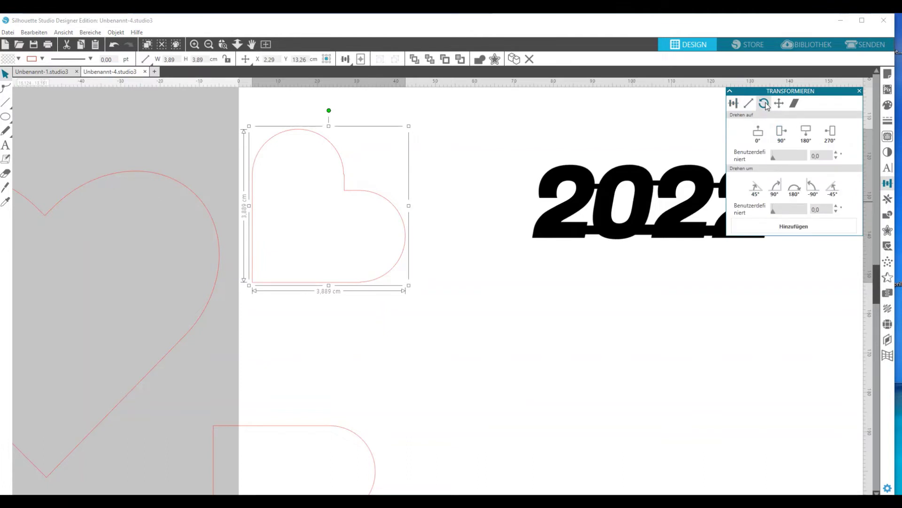
left_click(832, 191)
left_click_drag(342, 175, 417, 175)
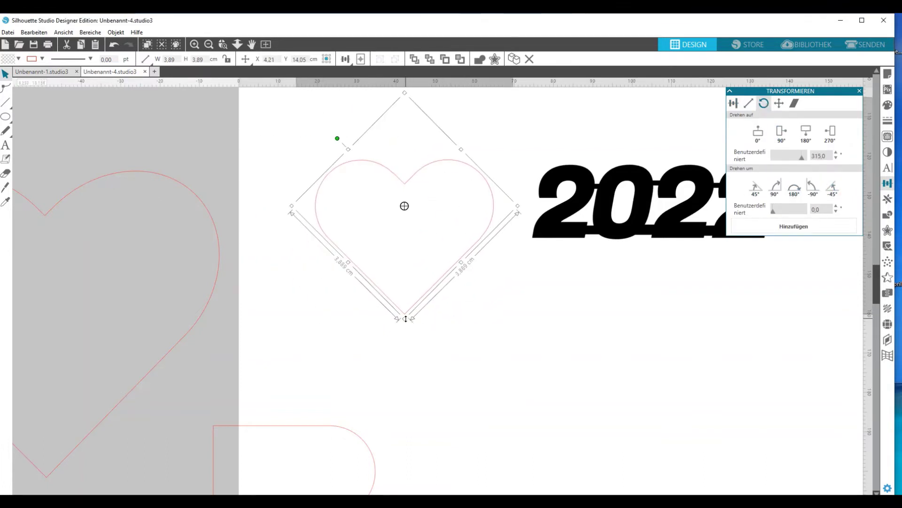
left_click_drag(412, 320, 414, 383)
left_click_drag(474, 340, 489, 345)
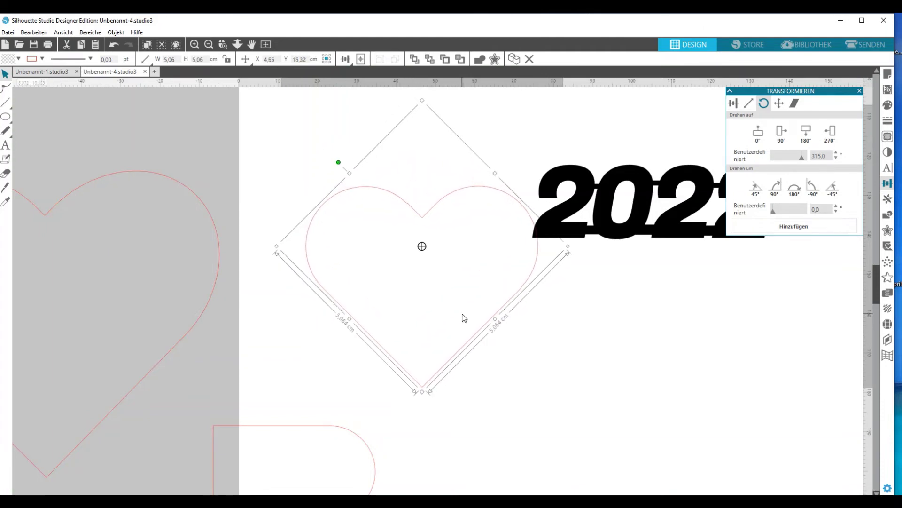
Step: Create an outer offset of the heart at 0.200 cm with rounded corners
left_click(885, 199)
left_click(888, 232)
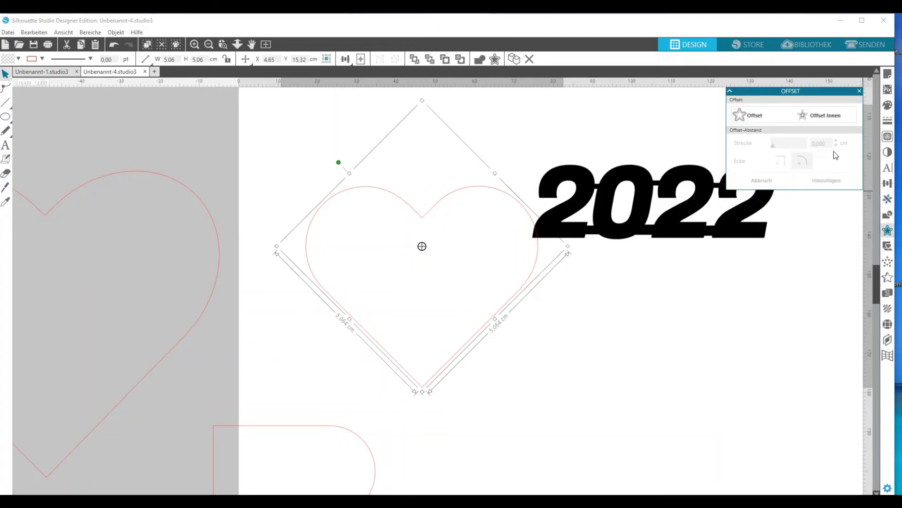
left_click(740, 116)
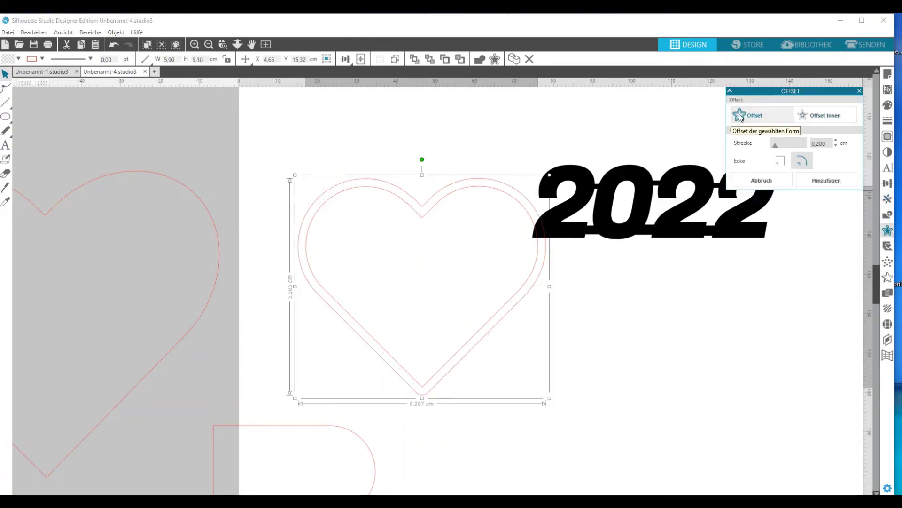
left_click_drag(439, 291, 481, 335)
Step: Sharpen the outer heart's bottom tip by lowering its tip point slightly and deleting the surplus points beside it
double_click(459, 370)
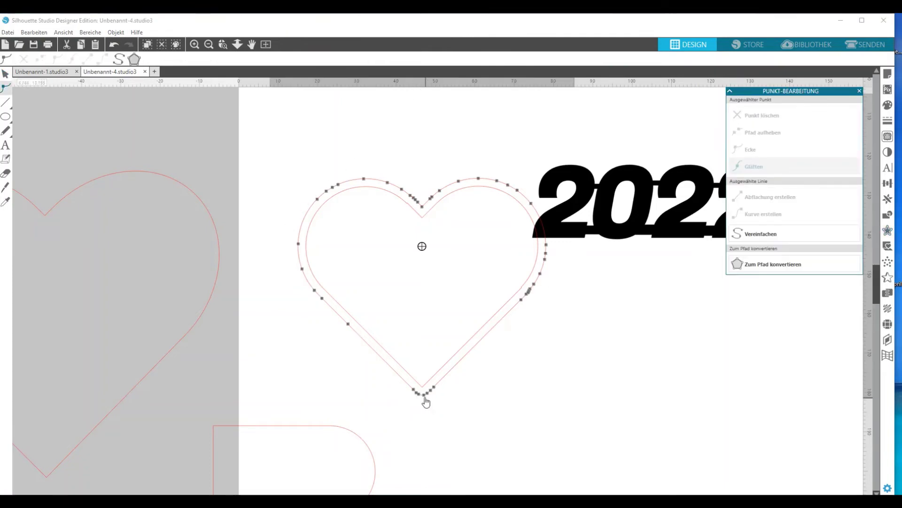
left_click(423, 397)
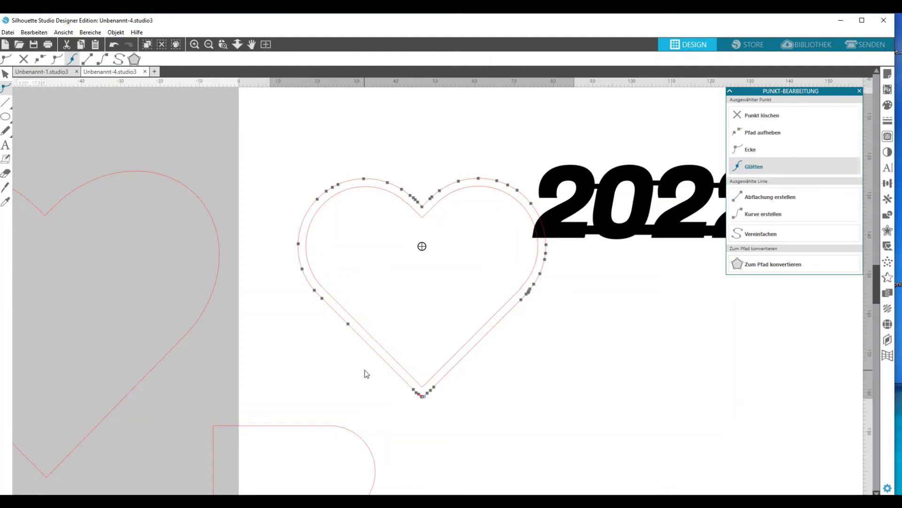
left_click_drag(368, 370, 446, 394)
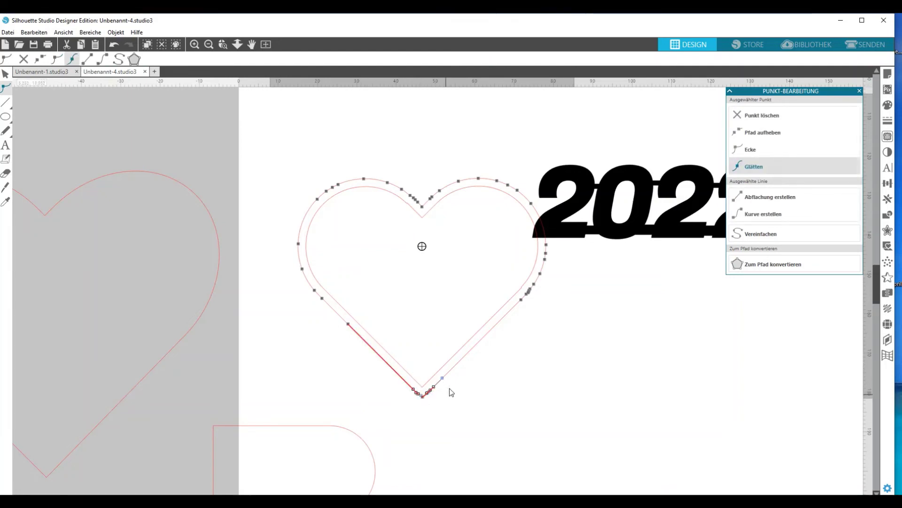
left_click(763, 116)
left_click(621, 380)
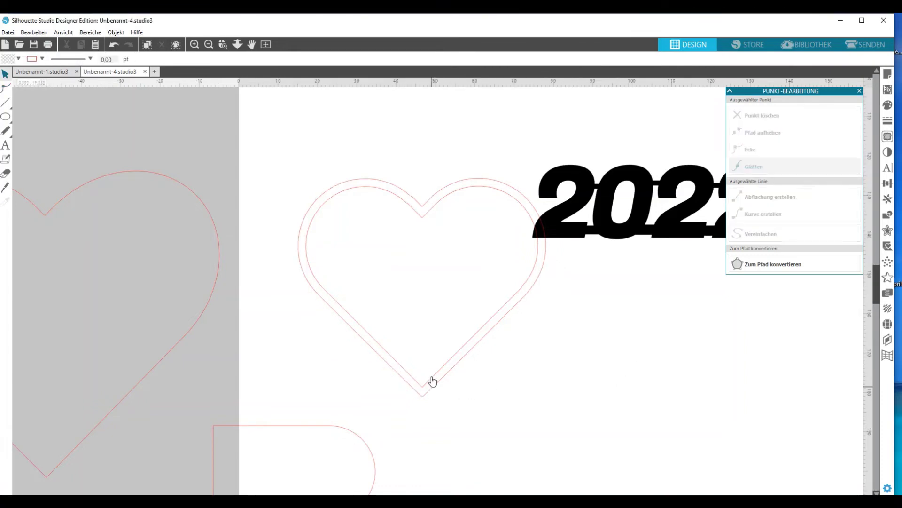
Step: Select both heart outlines and combine them into a compound path
left_click(385, 228)
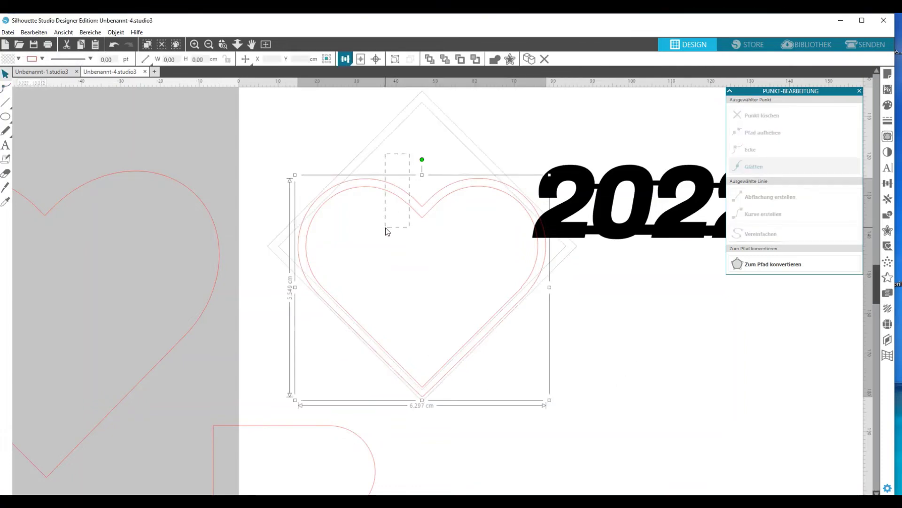
right_click(385, 227)
left_click(437, 407)
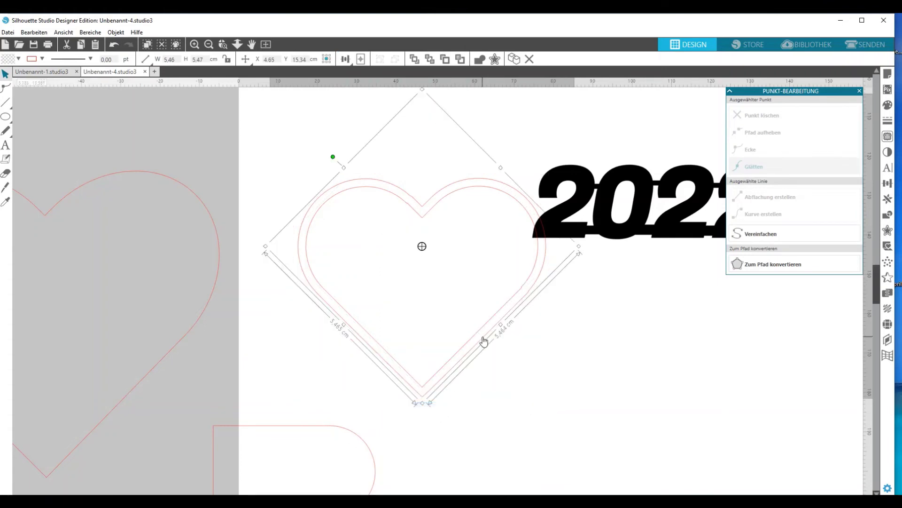
Step: Enlarge the compound heart to about 5.78 cm per side and place the 2022 lettering across its upper half
left_click_drag(488, 344, 564, 285)
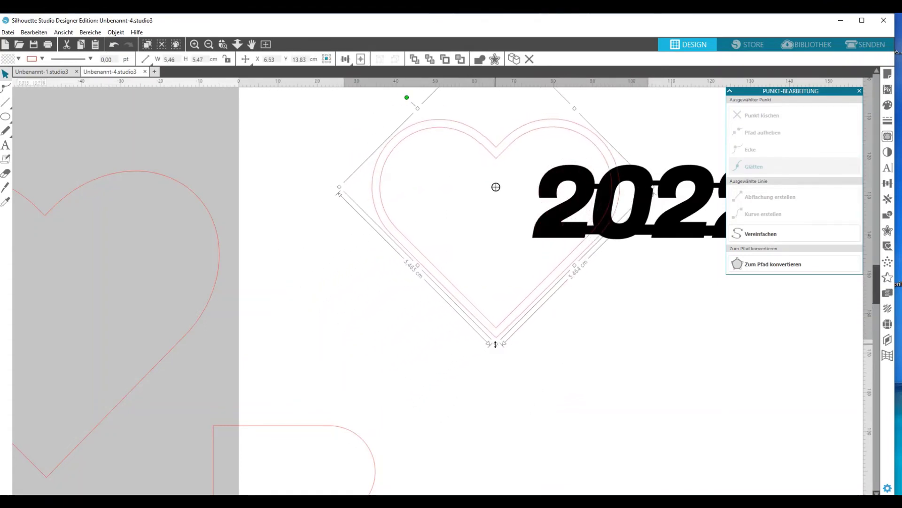
left_click_drag(496, 344, 496, 361)
left_click_drag(628, 235, 477, 236)
left_click(476, 249)
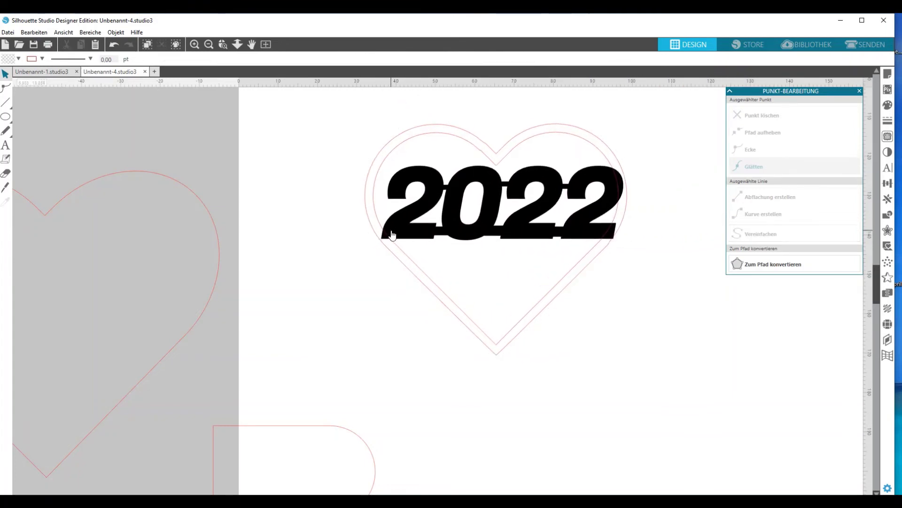
left_click_drag(578, 236, 572, 231)
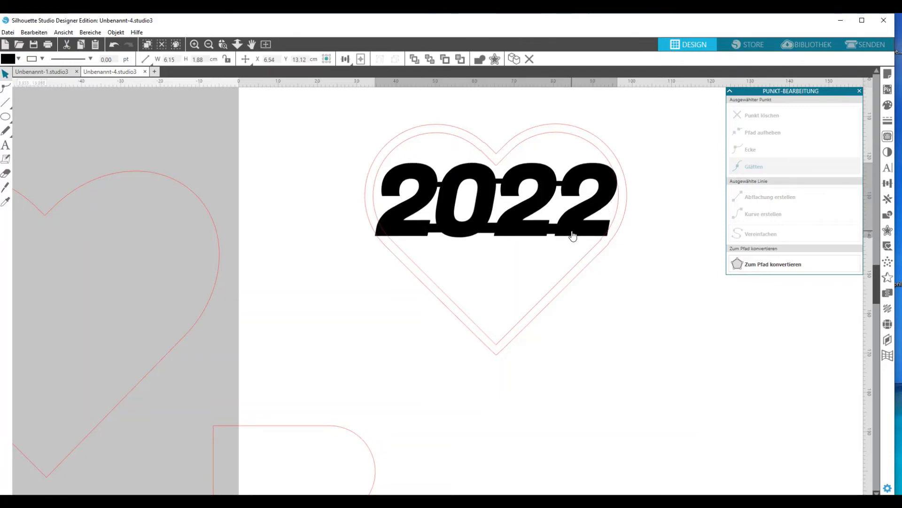
Step: Shift the heart slightly right and down relative to the lettering and shrink it to about 5.68 cm per side
left_click(498, 114)
left_click(485, 148)
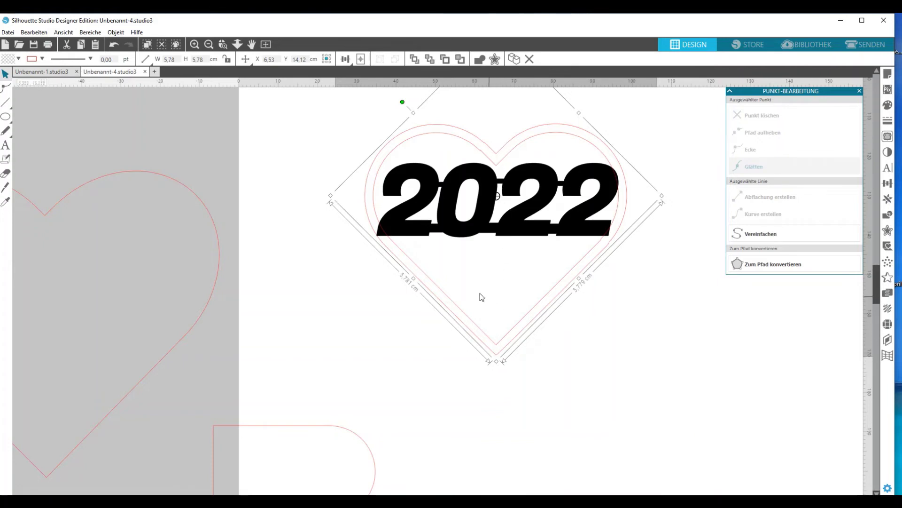
left_click_drag(454, 307, 485, 318)
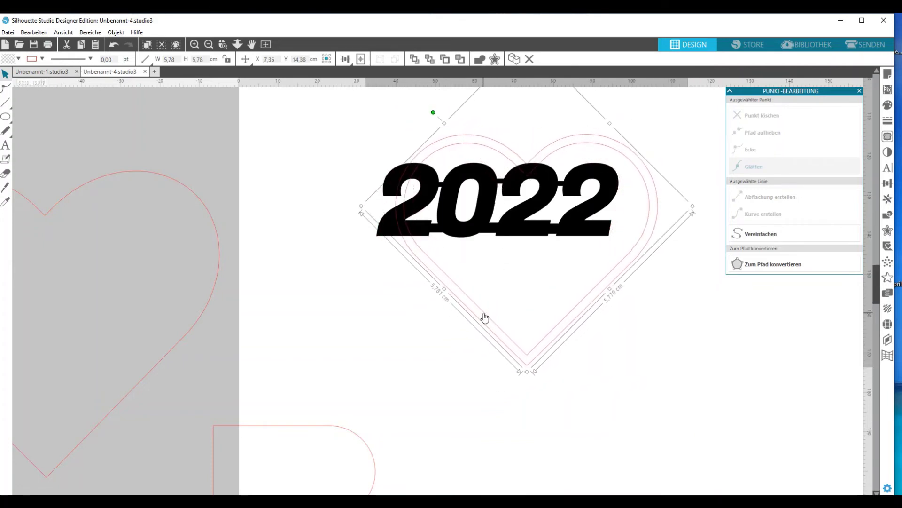
mouse_move(528, 373)
left_mouse_down()
mouse_move(521, 397)
mouse_move(529, 399)
mouse_move(526, 365)
left_mouse_up()
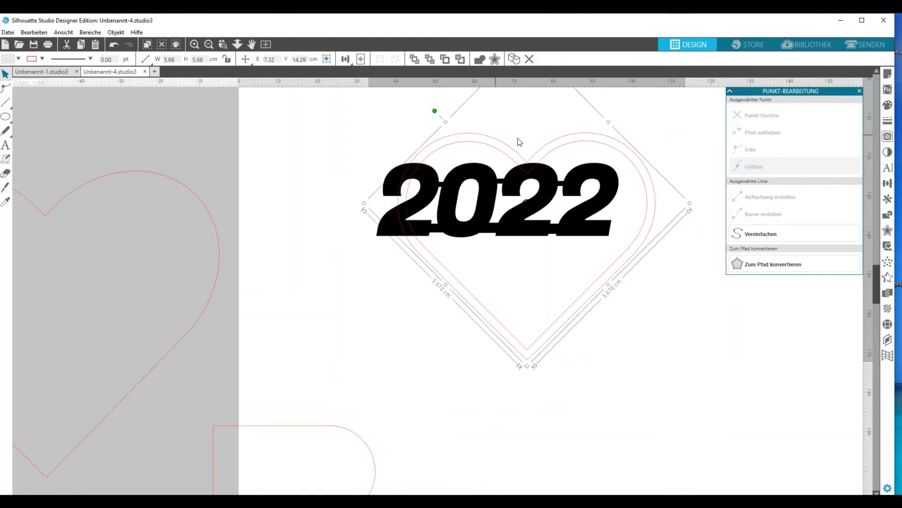
Step: Draw a horizontal line about 0.75 cm long inside the heart's lower half and group it with the heart
left_click(4, 105)
left_click(505, 281)
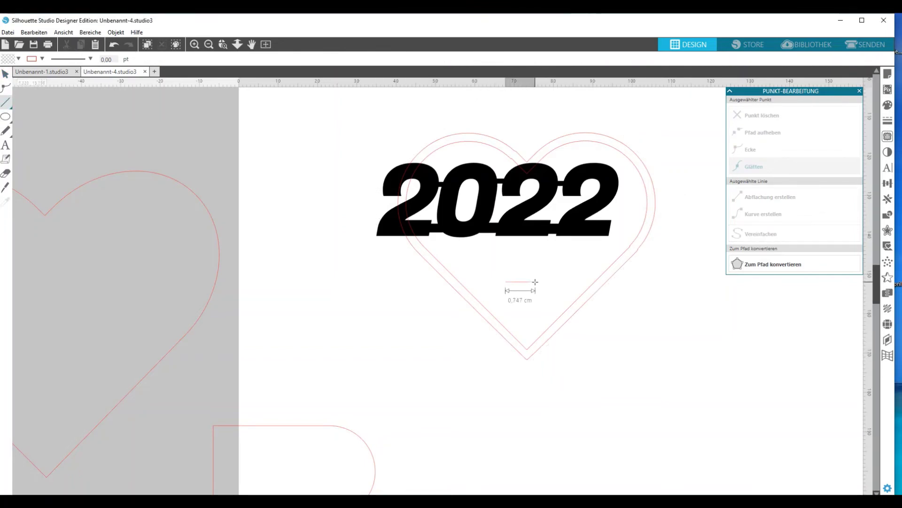
left_click(535, 282)
left_click(5, 74)
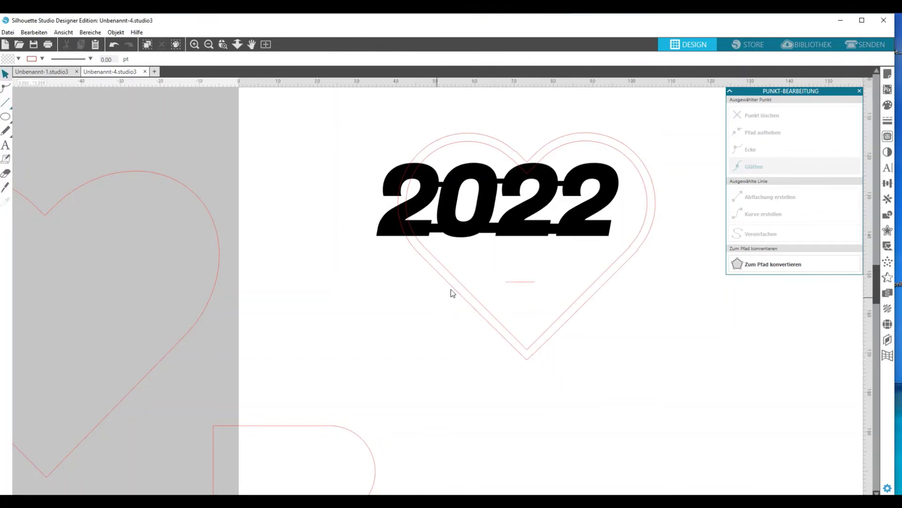
left_click_drag(498, 261, 601, 368)
right_click(599, 105)
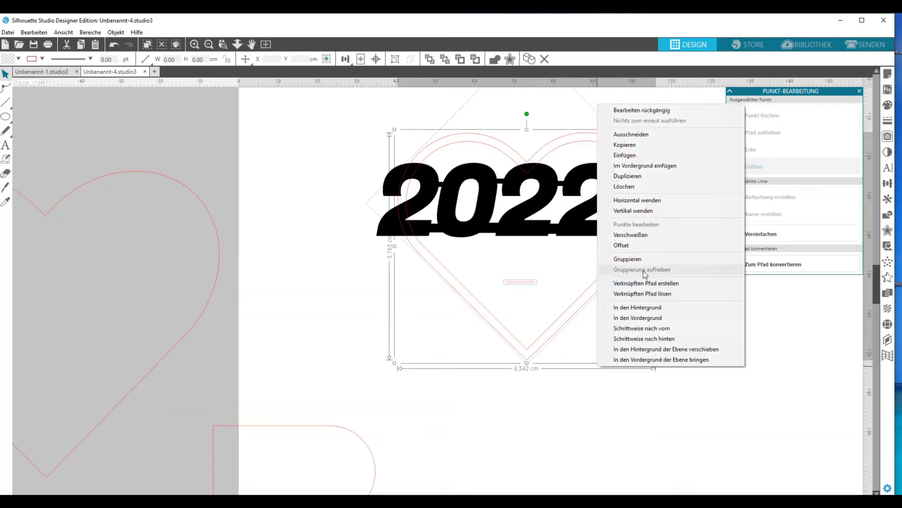
left_click(628, 259)
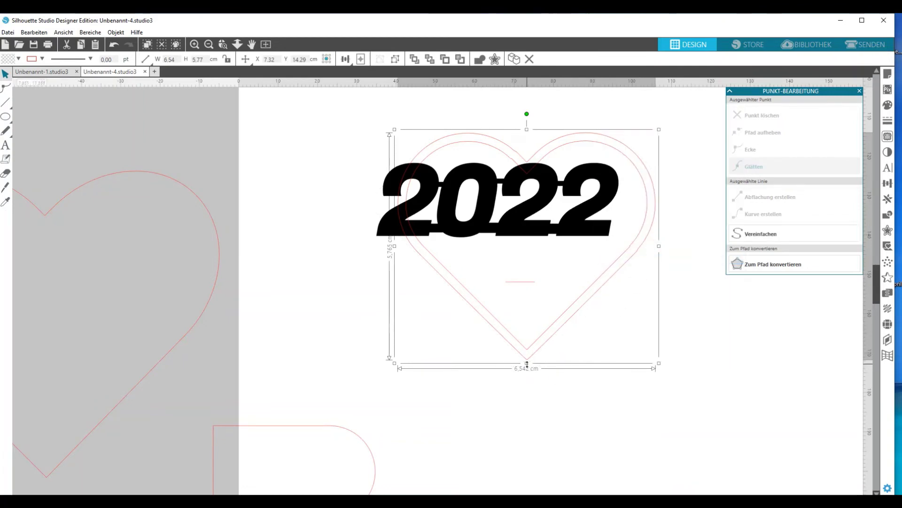
Step: Stretch the heart group downward to about 6.62 cm tall, ungroup it, and set the helper line aside outside the heart
left_click_drag(527, 364, 529, 398)
left_click(524, 301)
left_click(524, 304)
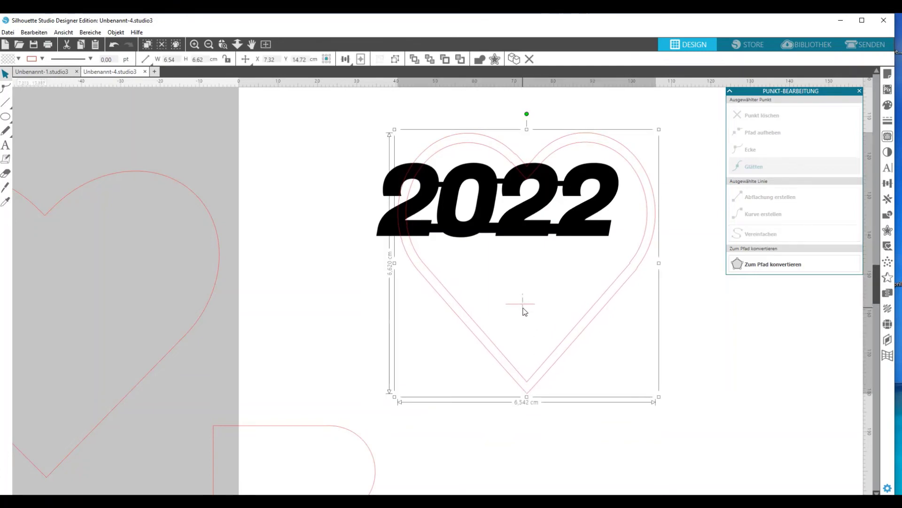
right_click(523, 306)
left_click(582, 201)
left_click(675, 277)
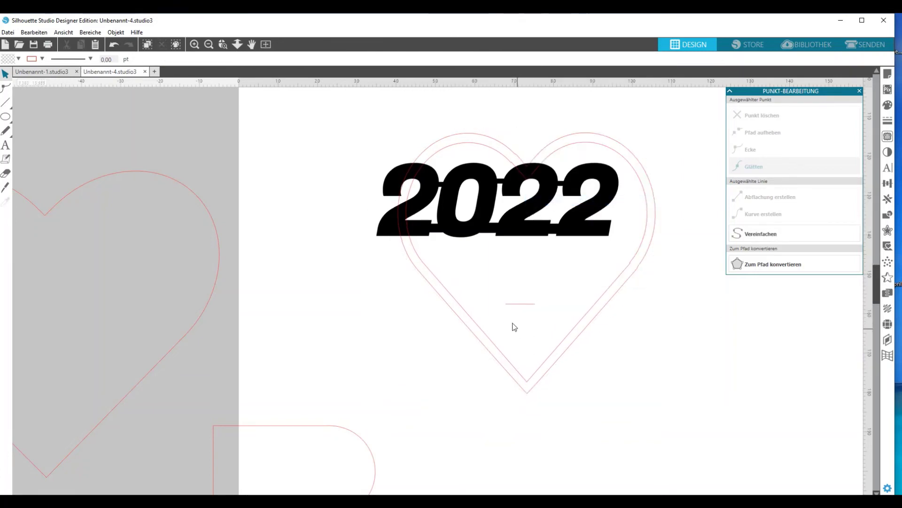
left_click_drag(517, 309, 677, 339)
Step: Fit the 2022 lettering between the heart's sides and shrink it to about 6.10 cm wide
left_click_drag(504, 226, 545, 256)
left_click(635, 198)
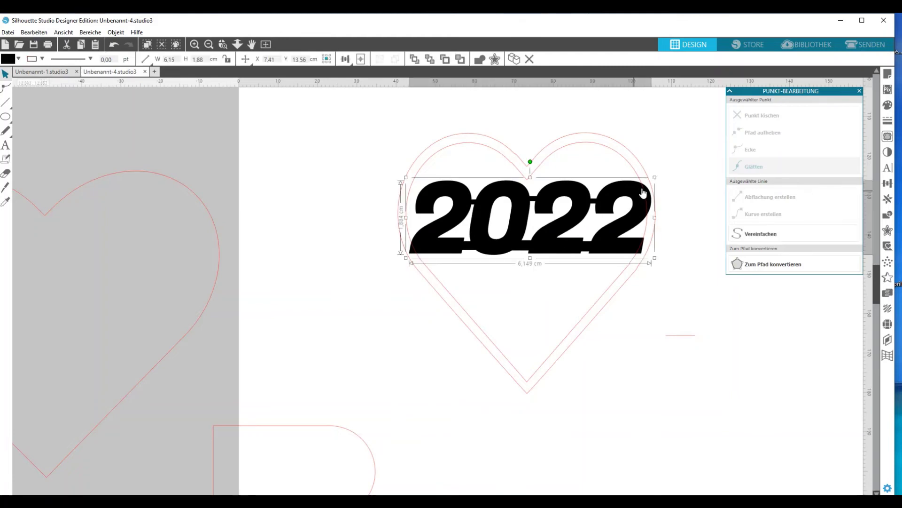
left_click_drag(653, 176, 651, 178)
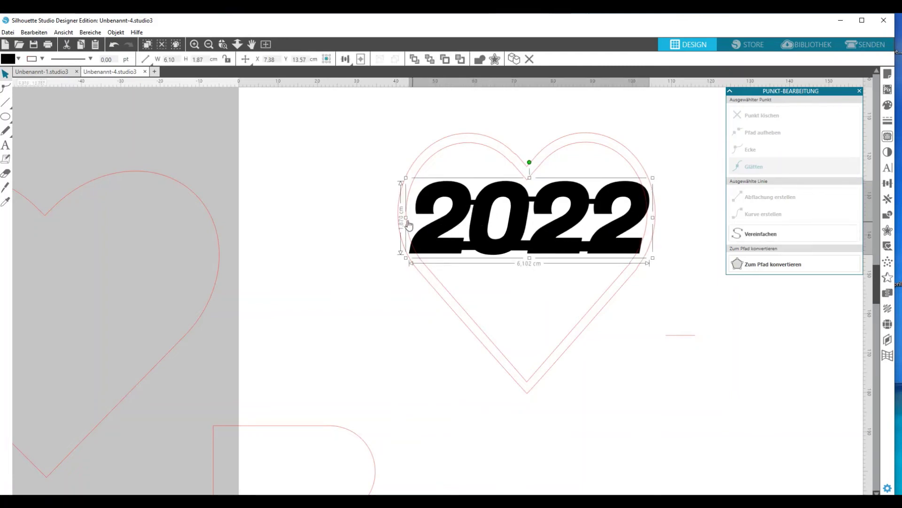
Step: Draw a connecting rectangle about 0.54 by 0.11 cm between the heart's left edge and the first digit
left_click(19, 117)
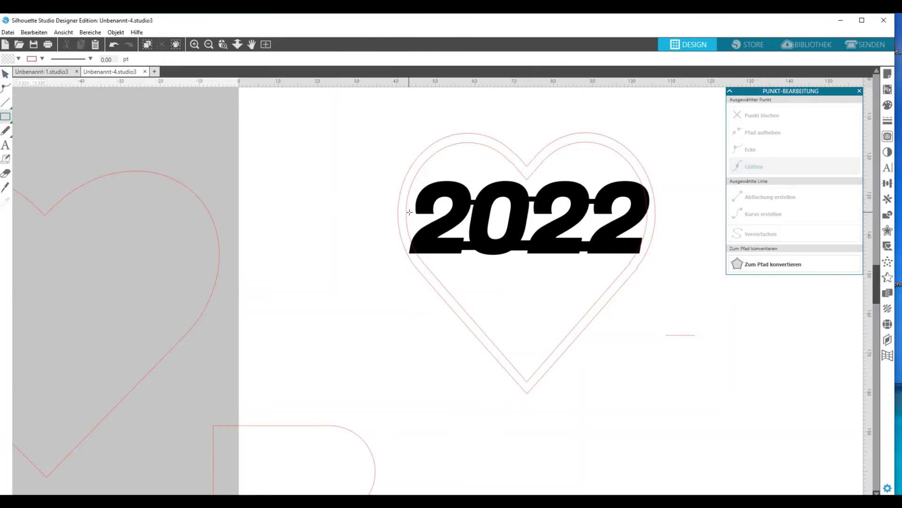
left_click_drag(402, 201, 423, 205)
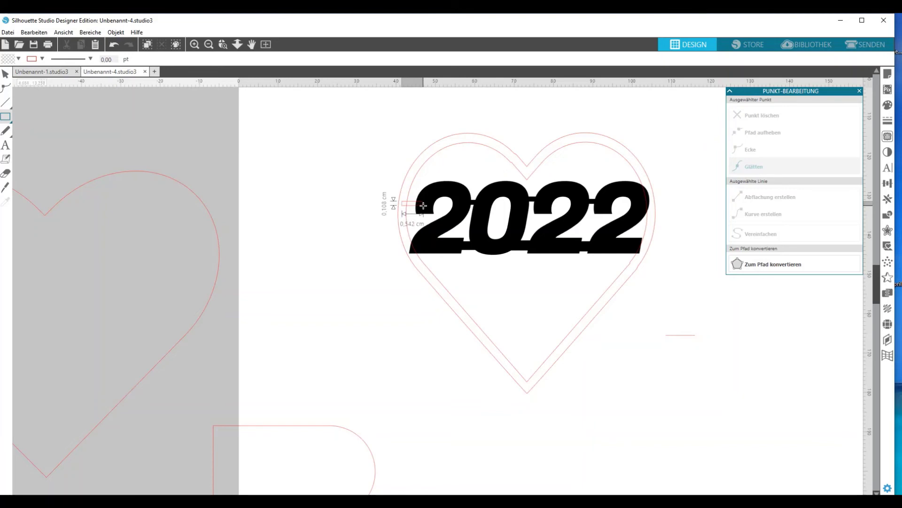
left_click(6, 74)
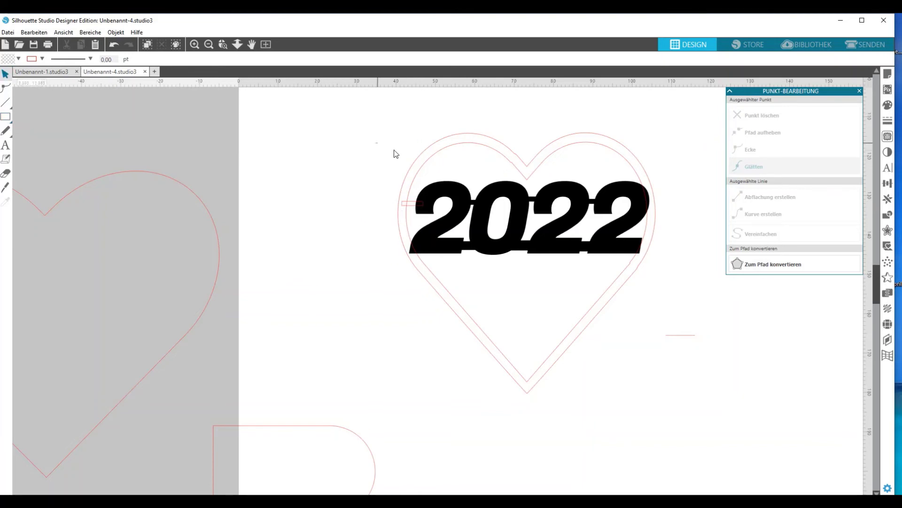
Step: Weld the heart, the 2022 lettering and the connecting rectangle into one shape
left_click_drag(396, 154, 668, 286)
right_click(669, 289)
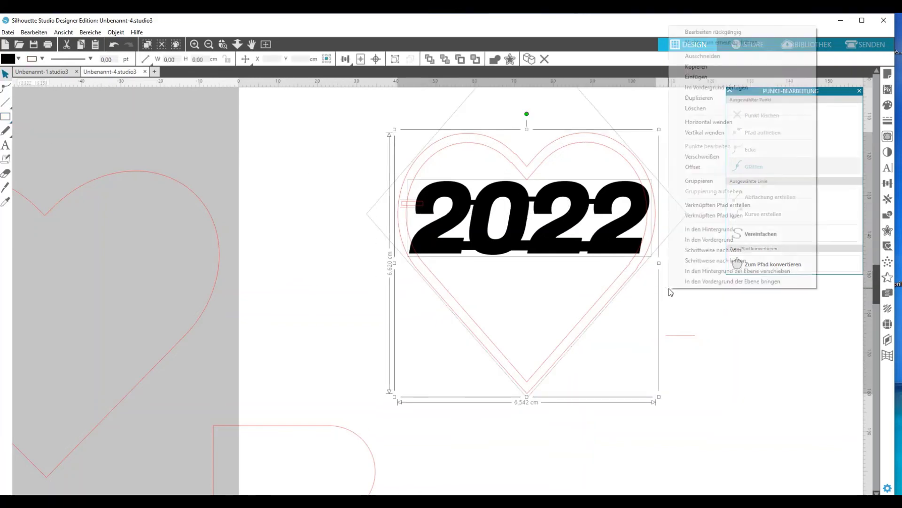
left_click(733, 157)
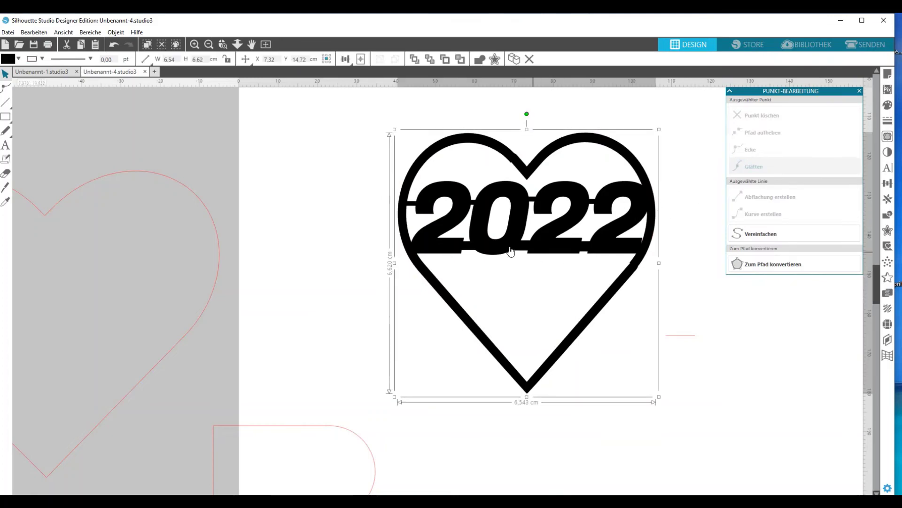
left_click_drag(511, 251, 475, 236)
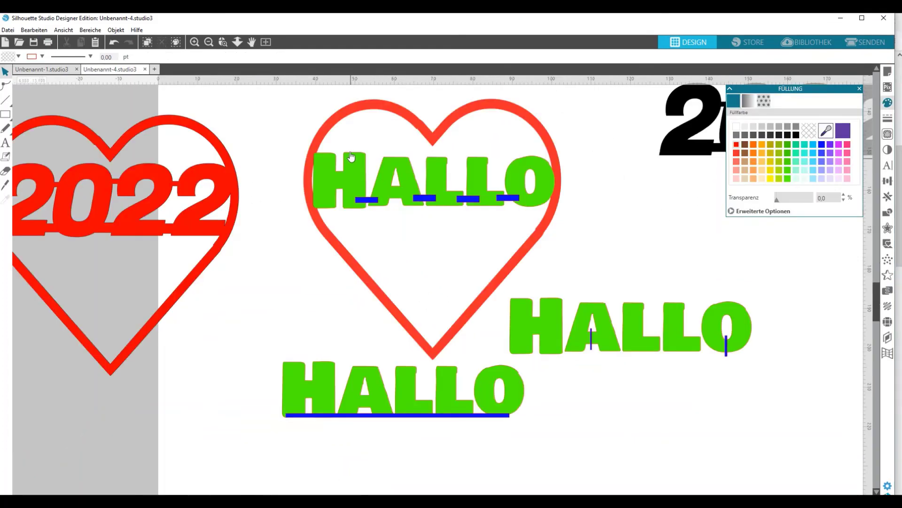
Step: Weld the HALLO lettering inside the red heart with its four short blue connecting bars
left_click_drag(350, 219, 472, 197)
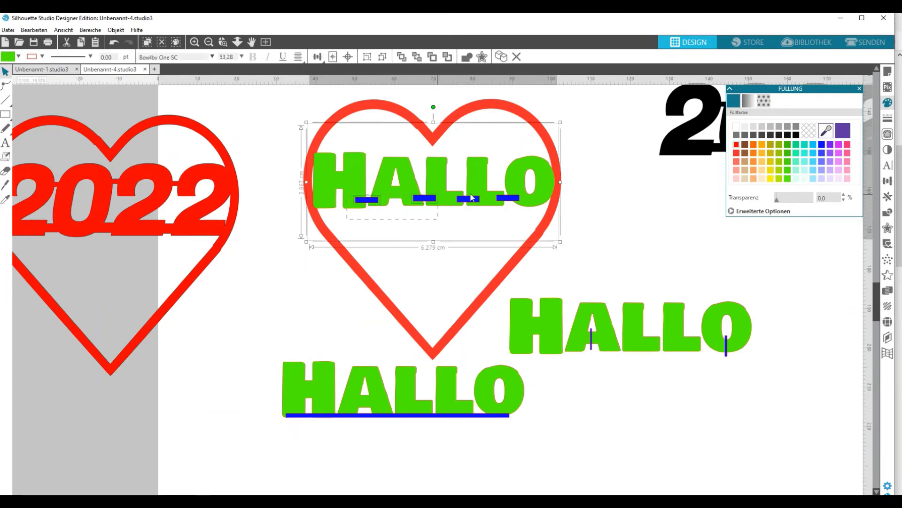
right_click(513, 174)
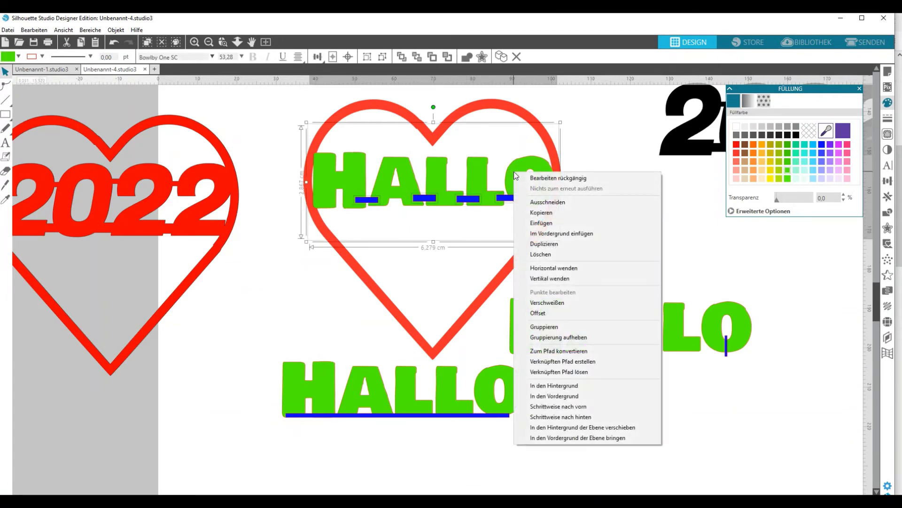
left_click(555, 306)
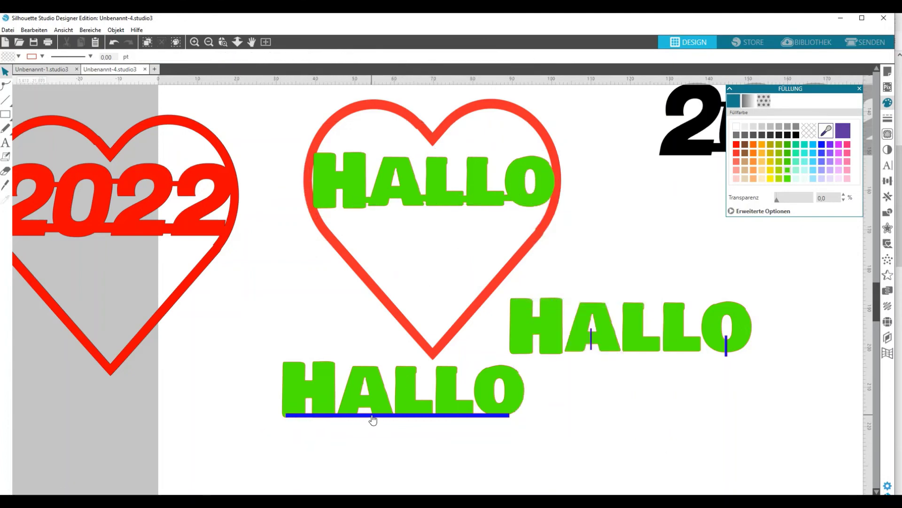
Step: Weld the lower HALLO lettering with its long blue baseline bar and move the welded word down and to the left
left_click(322, 416)
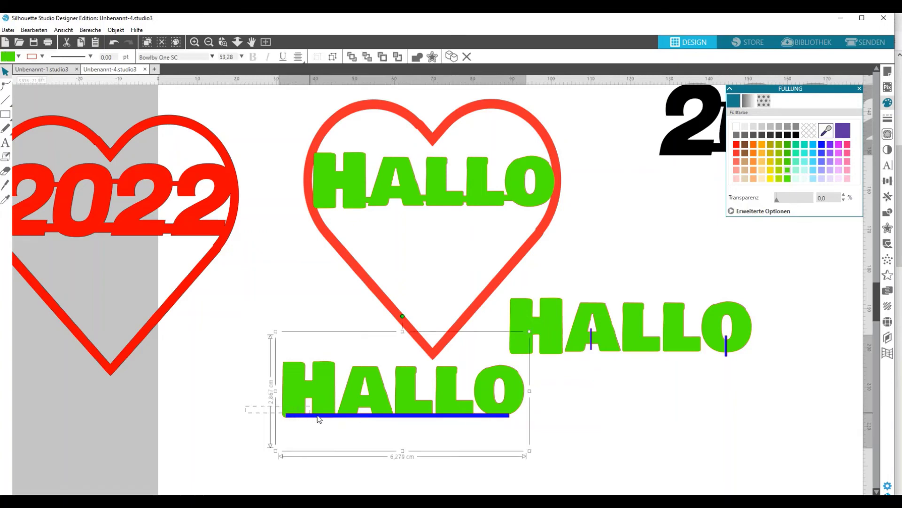
right_click(322, 417)
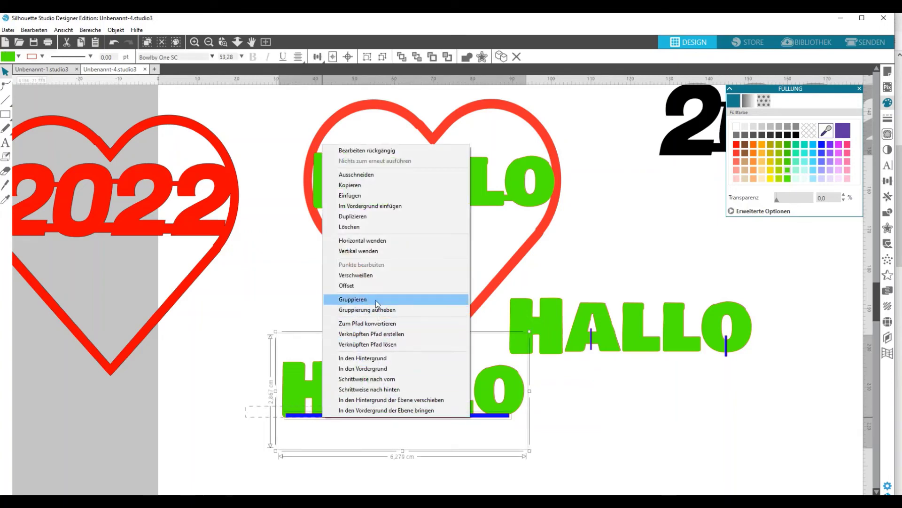
left_click(375, 275)
left_click(345, 423)
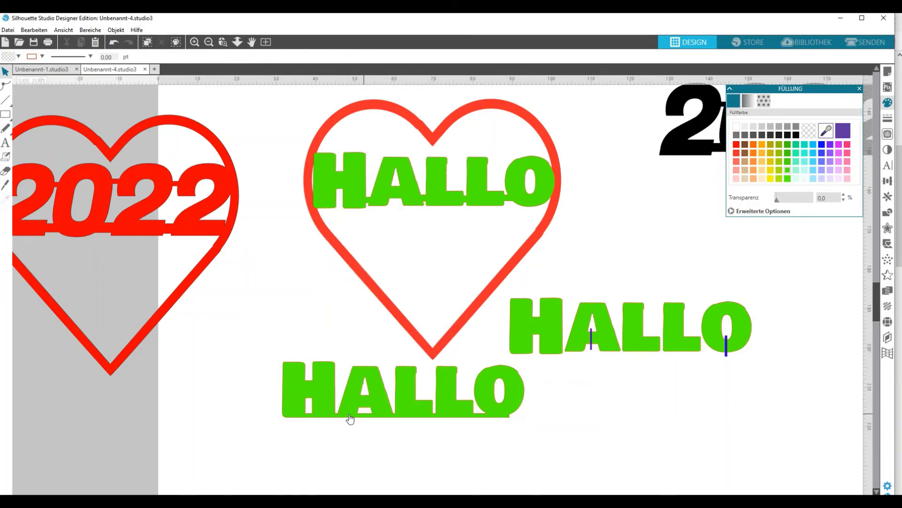
left_click_drag(465, 415, 374, 444)
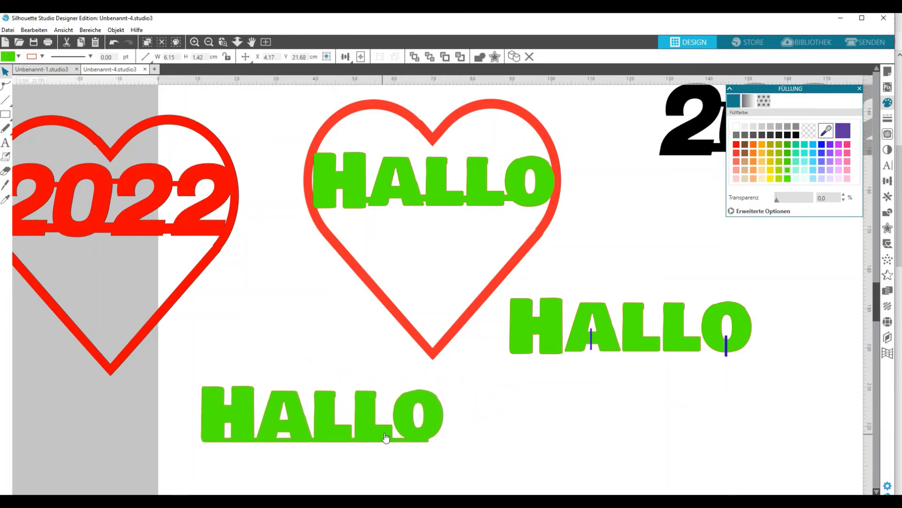
left_click(539, 377)
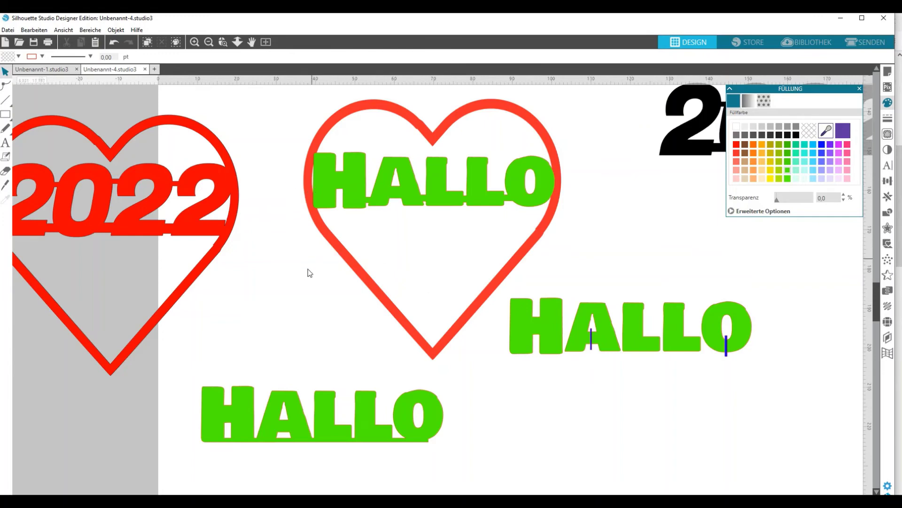
Step: Subtract the two narrow blue bars from the A and O of the HALLO lettering beside the heart
left_click(592, 353)
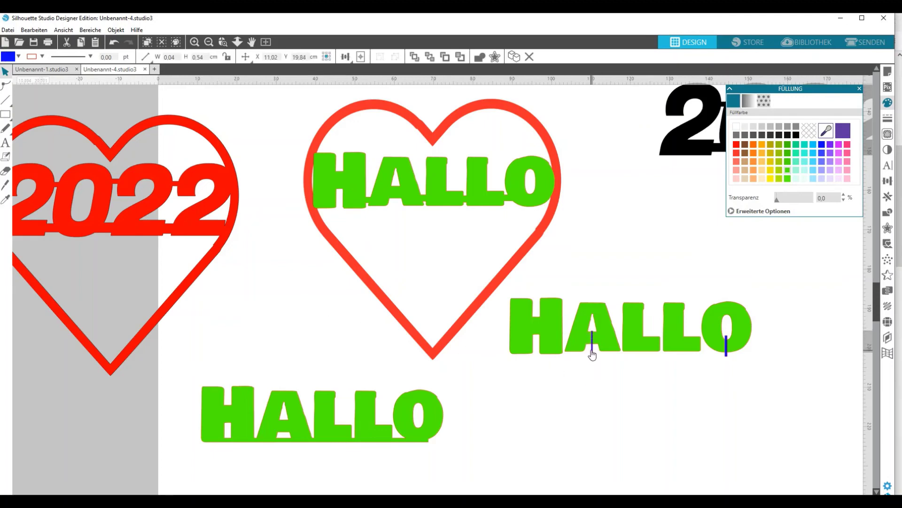
left_click(593, 353)
left_click(726, 355)
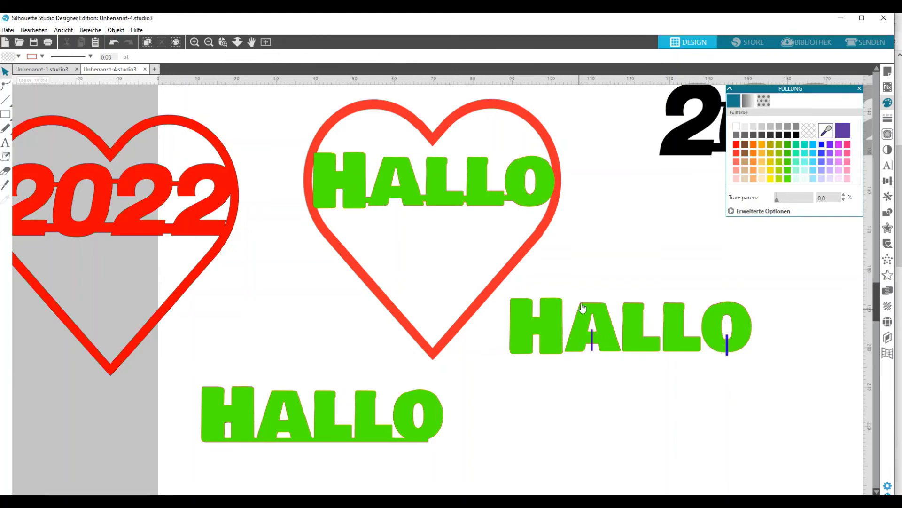
left_click_drag(550, 283, 727, 359)
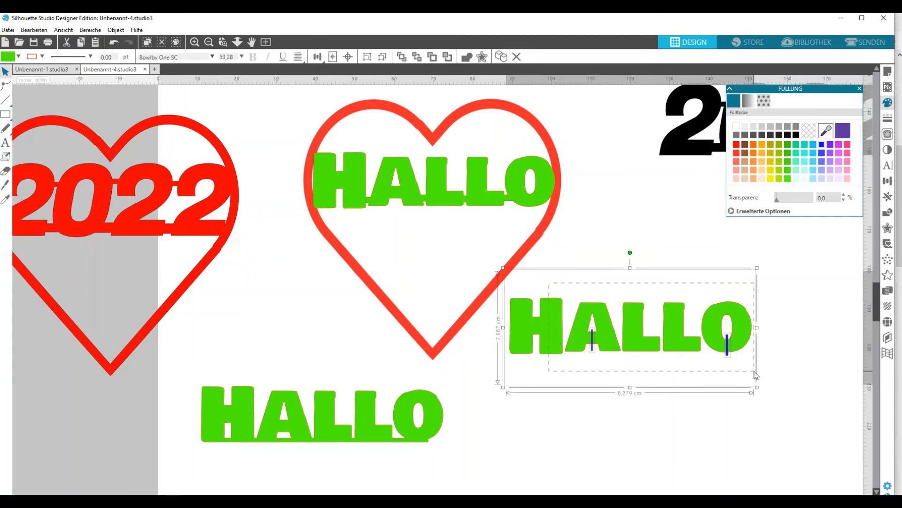
left_click(888, 213)
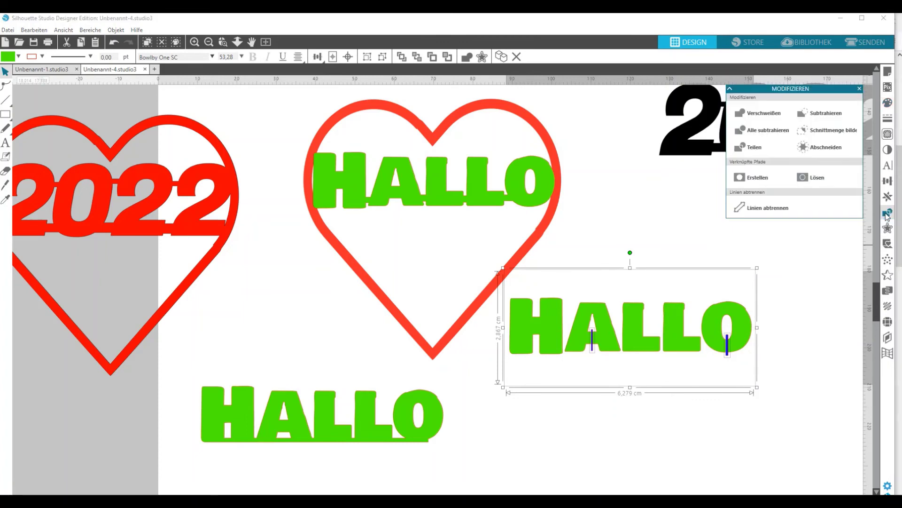
left_click(825, 114)
left_click(648, 386)
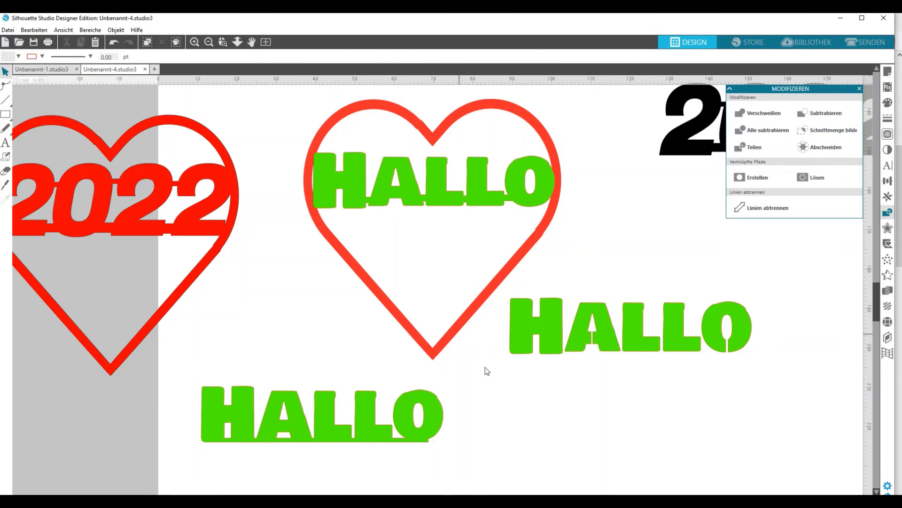
Step: Group the letters of the cut-through HALLO and move the group down beside the welded baseline version
left_click_drag(504, 338, 774, 354)
right_click(774, 354)
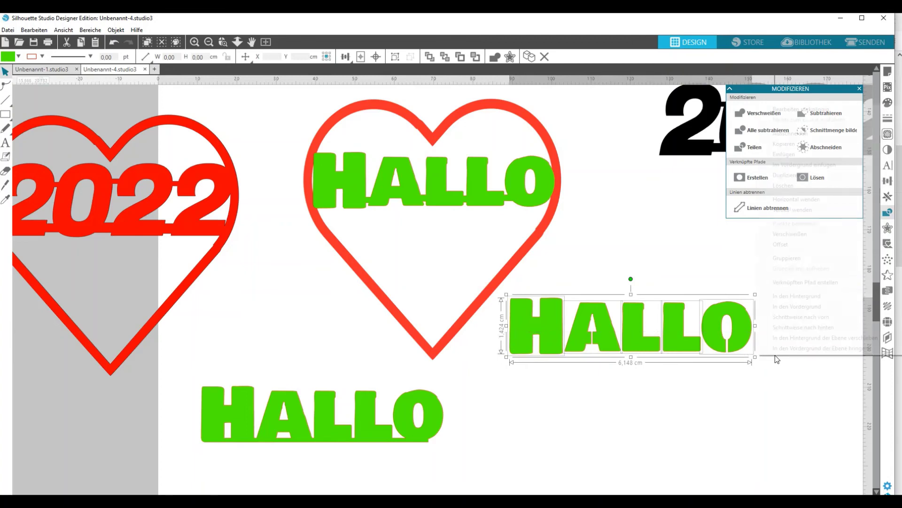
left_click(792, 257)
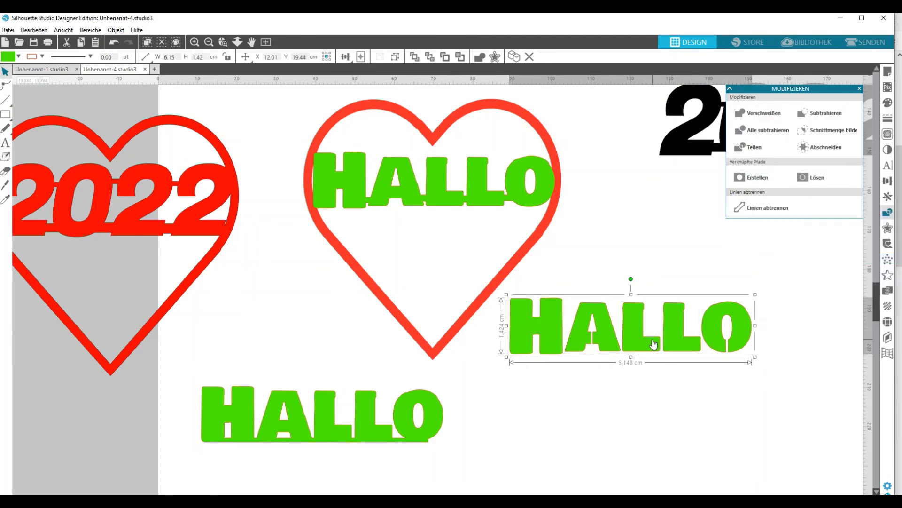
mouse_move(651, 346)
left_mouse_down()
mouse_move(650, 360)
mouse_move(655, 350)
left_mouse_up()
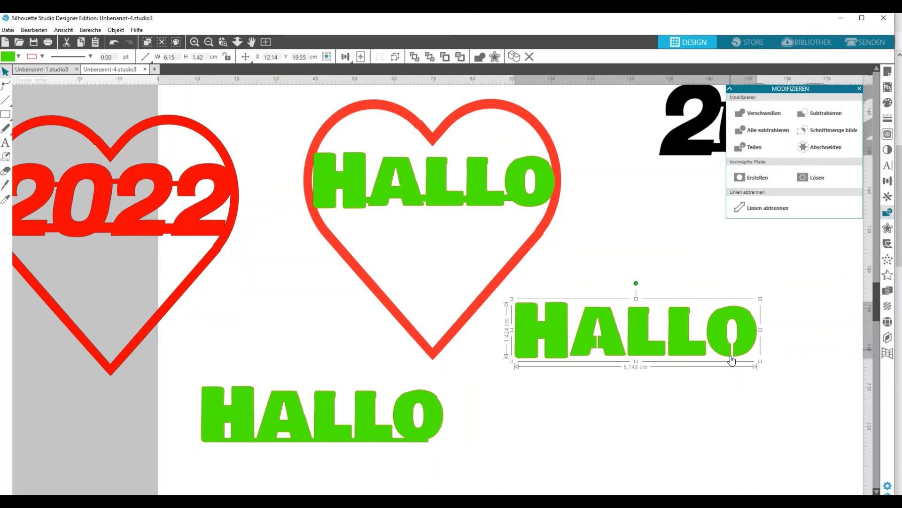
left_click_drag(731, 355, 725, 421)
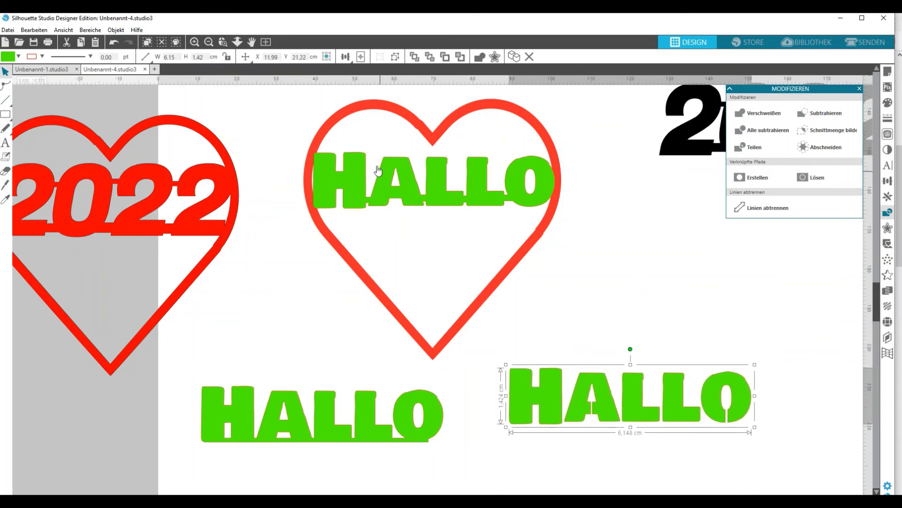
Step: Try to weld the green HALLO lettering with the red heart around it and shift the combined shape slightly
left_click_drag(276, 165, 335, 182)
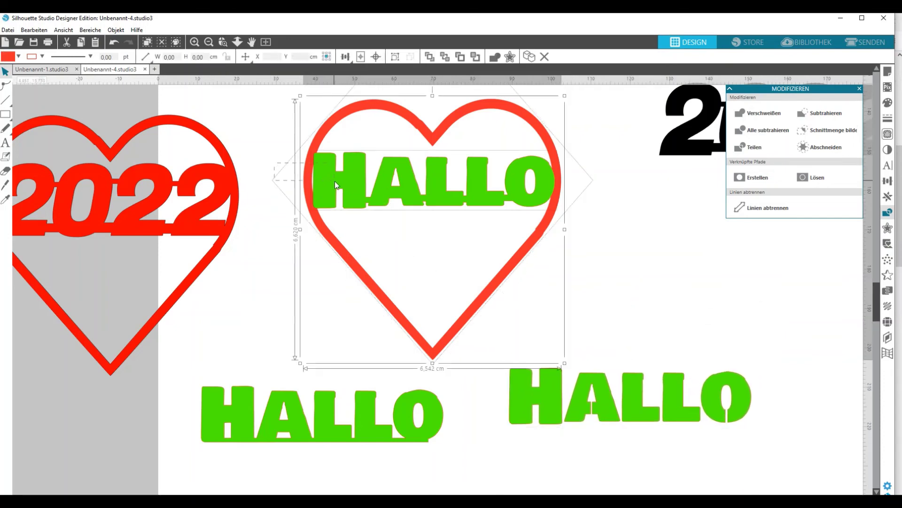
right_click(334, 181)
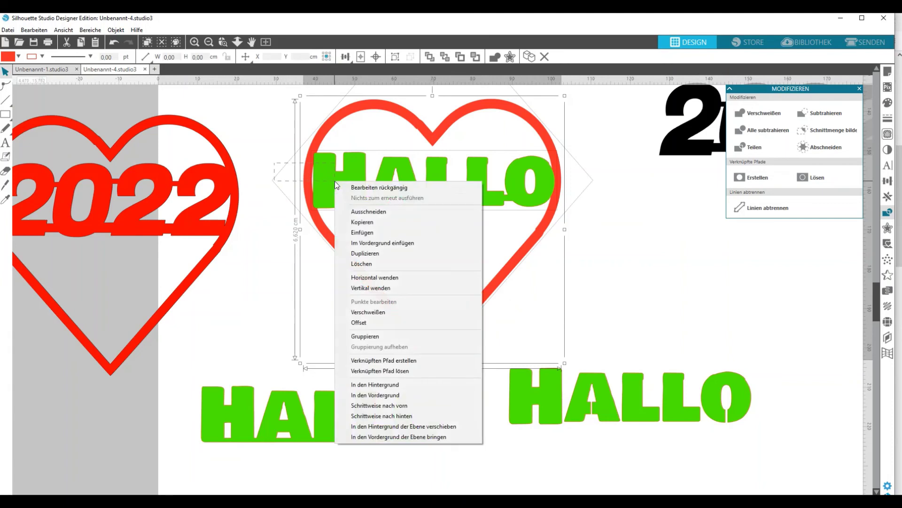
left_click(380, 313)
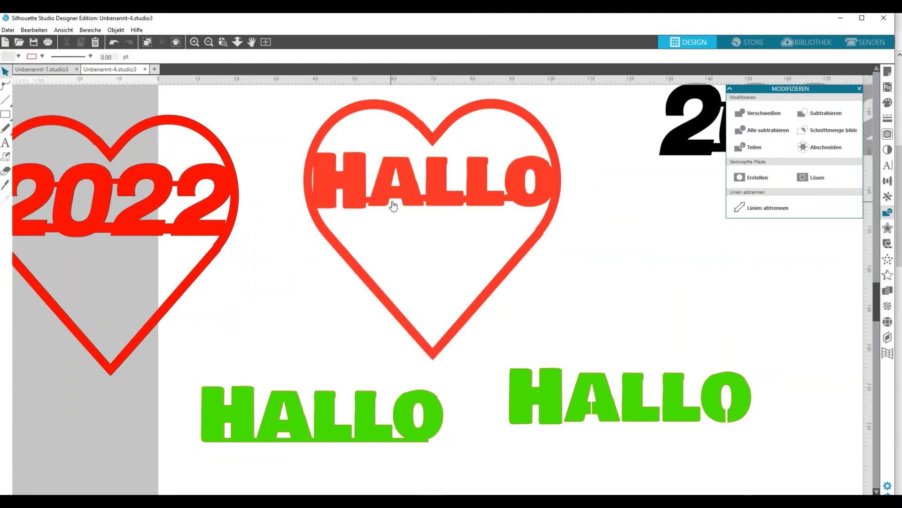
left_click_drag(394, 199, 404, 214)
left_click(312, 217)
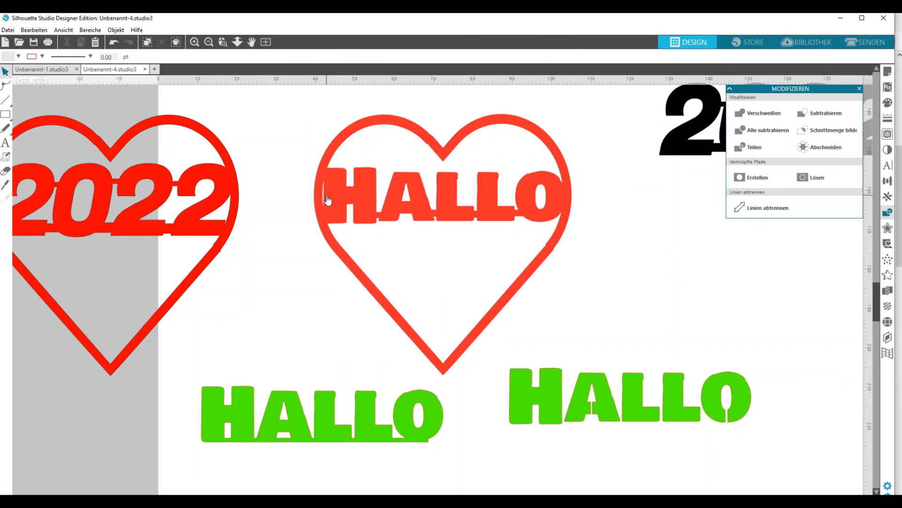
left_click(327, 200)
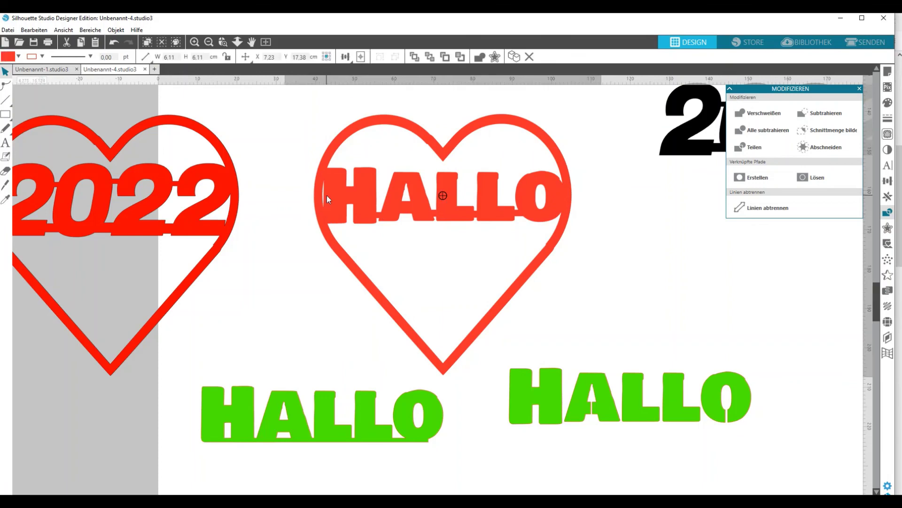
Step: Undo the shift and the welding of the HALLO heart
left_click(113, 45)
left_click(113, 46)
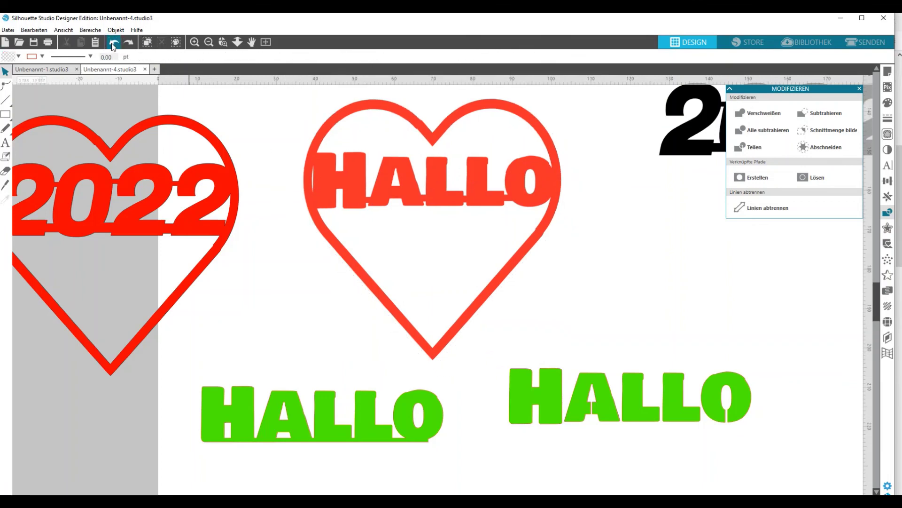
left_click(113, 44)
left_click(113, 44)
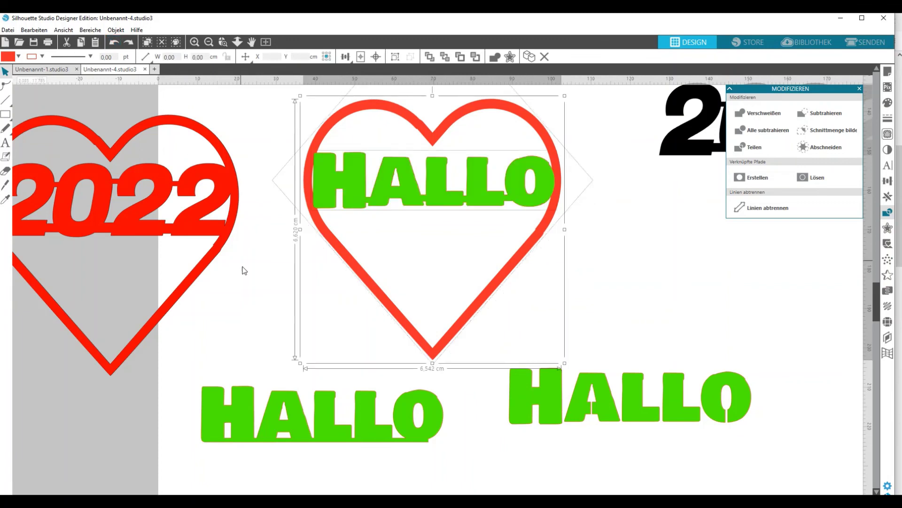
left_click(254, 291)
Step: Reshape the outer left edge of the H in the heart's HALLO lettering by editing its points
double_click(389, 196)
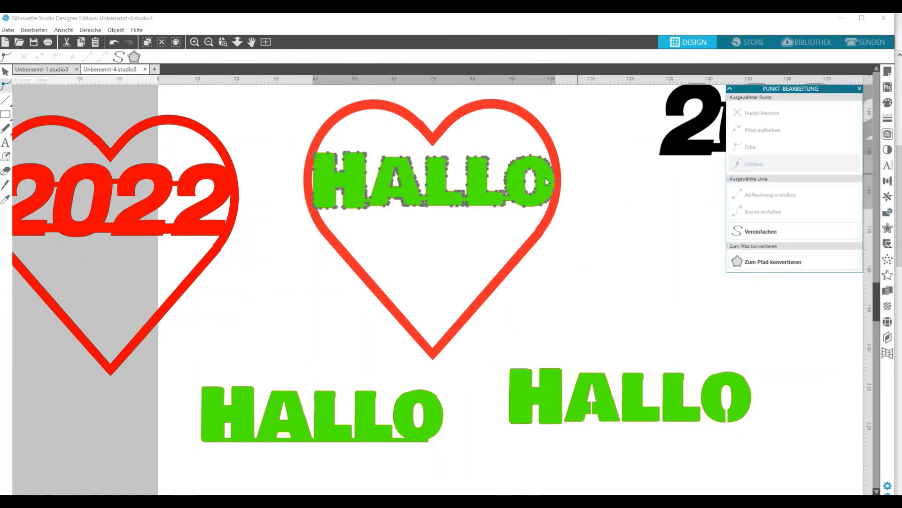
left_click(328, 189)
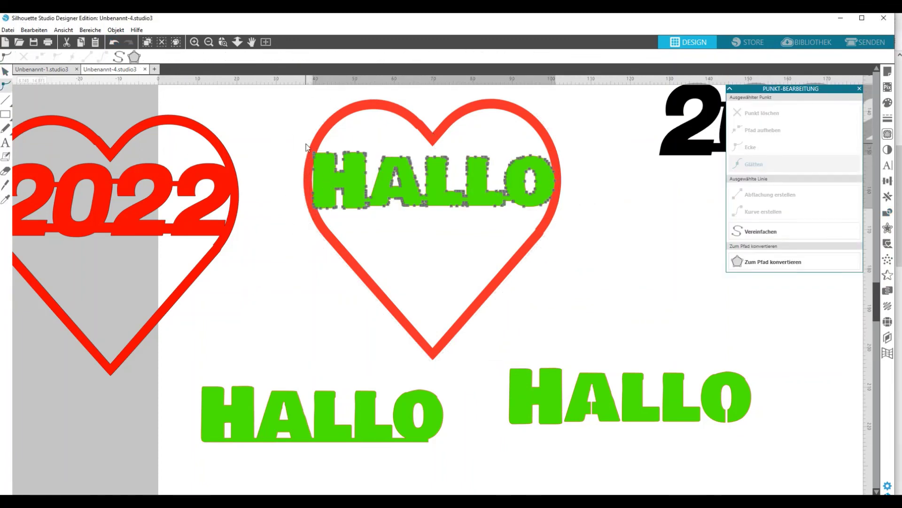
left_click(317, 172)
left_click(315, 194)
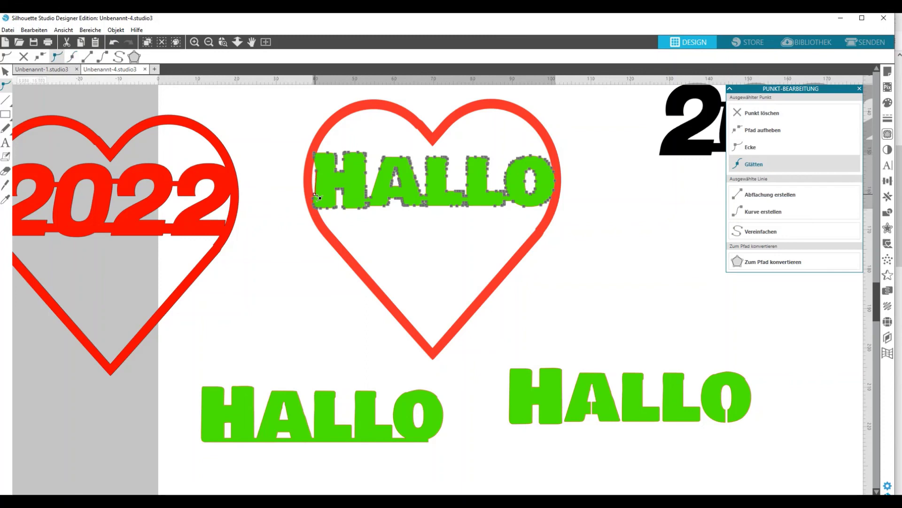
left_click(316, 201)
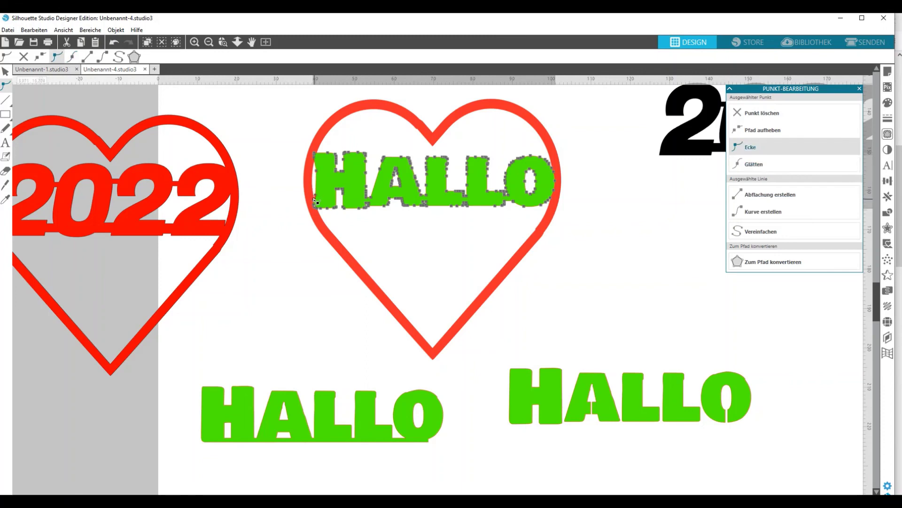
left_click(298, 229)
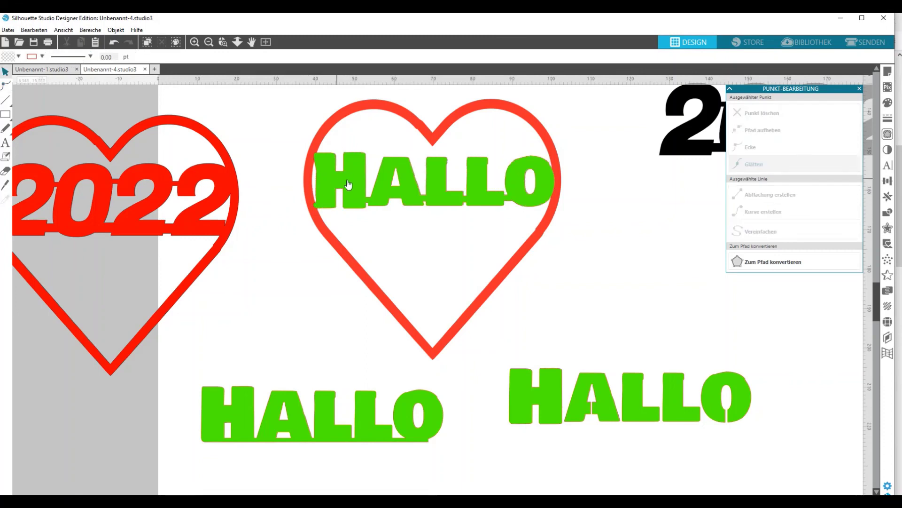
Step: Weld the reshaped HALLO lettering and the surrounding red heart into one shape
left_click_drag(267, 130, 369, 192)
right_click(370, 196)
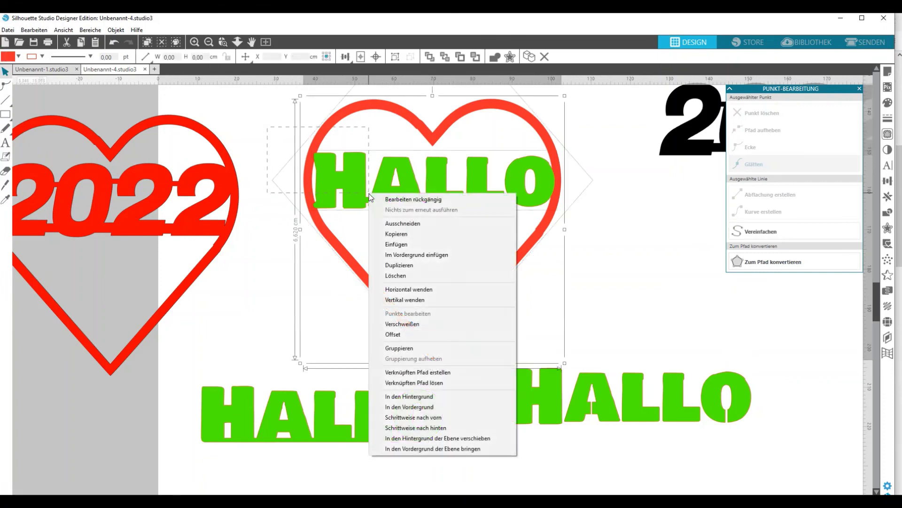
left_click(403, 324)
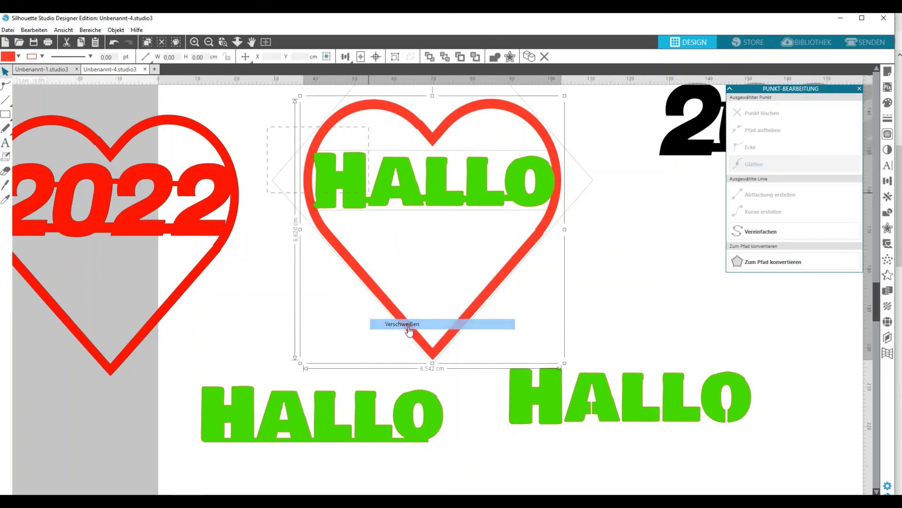